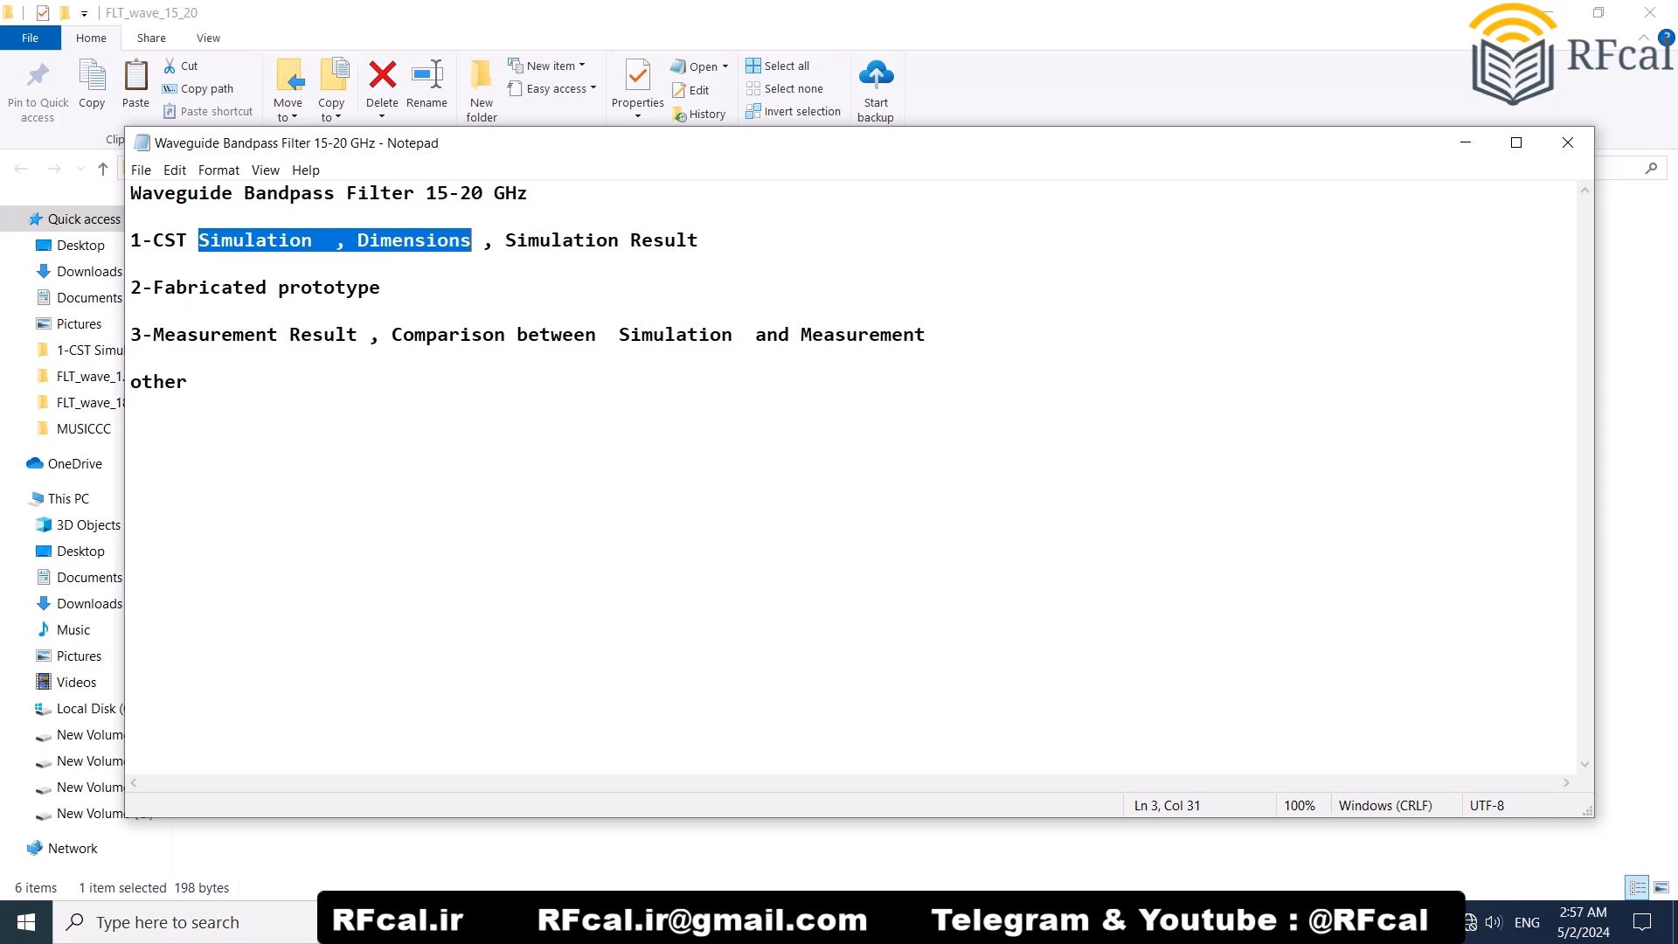
Step: Highlight the fabricated prototype and measurement result items in the outline note, and minimise the note
drag(199, 287, 347, 287)
click(301, 287)
drag(199, 334, 574, 335)
click(494, 335)
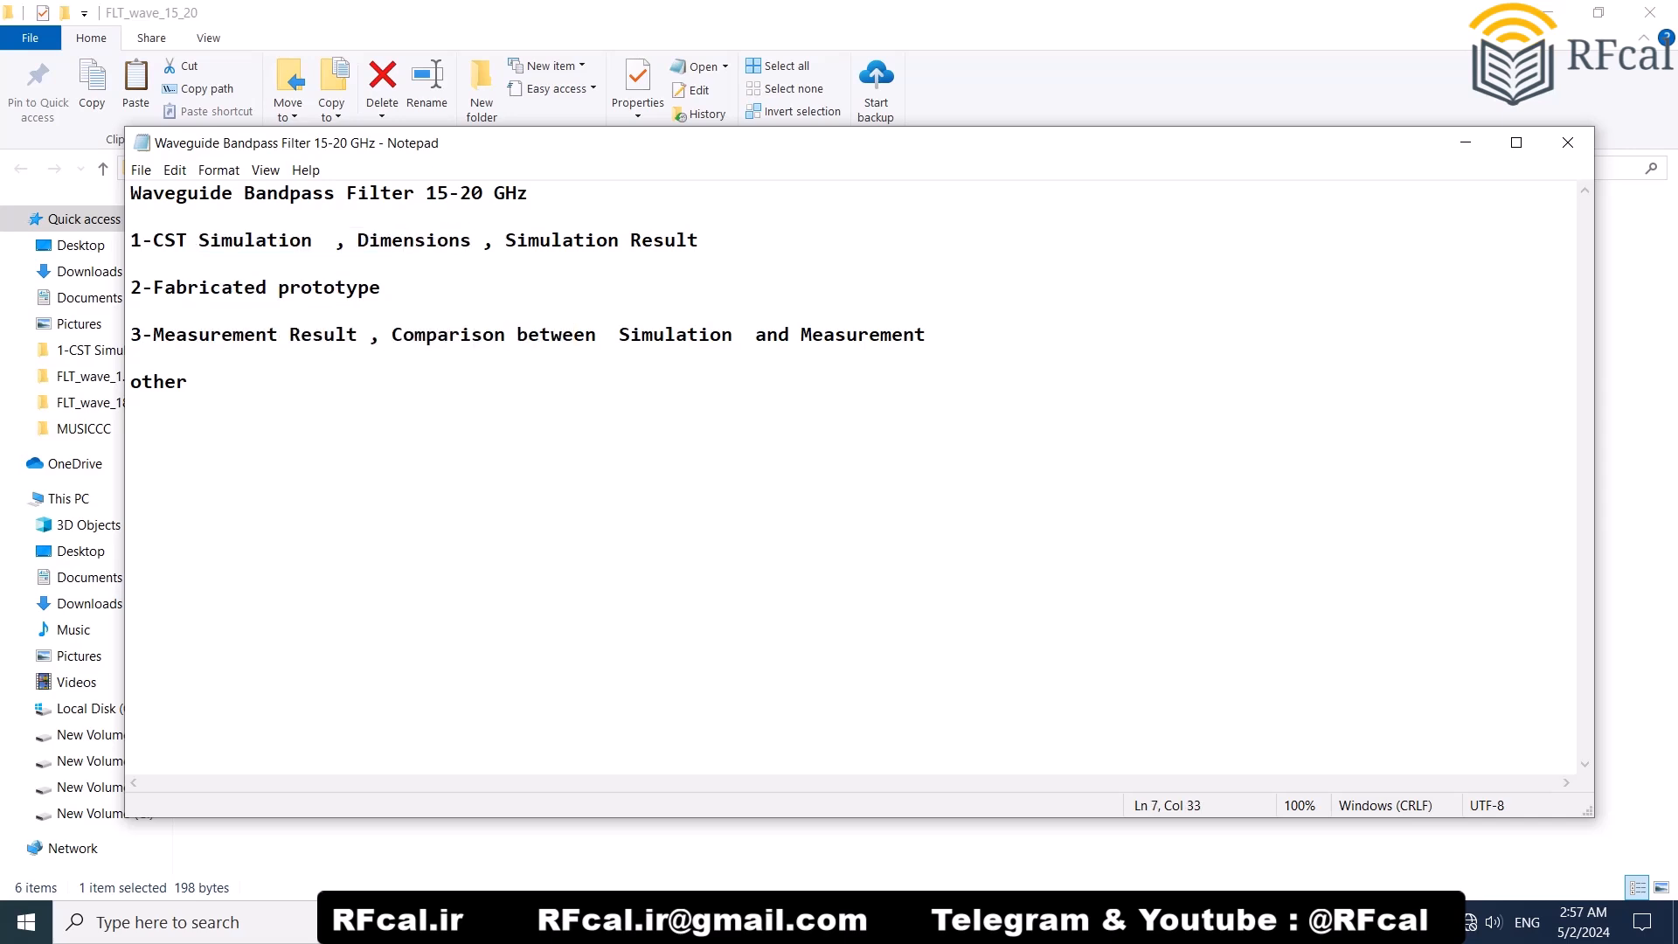
click(1466, 143)
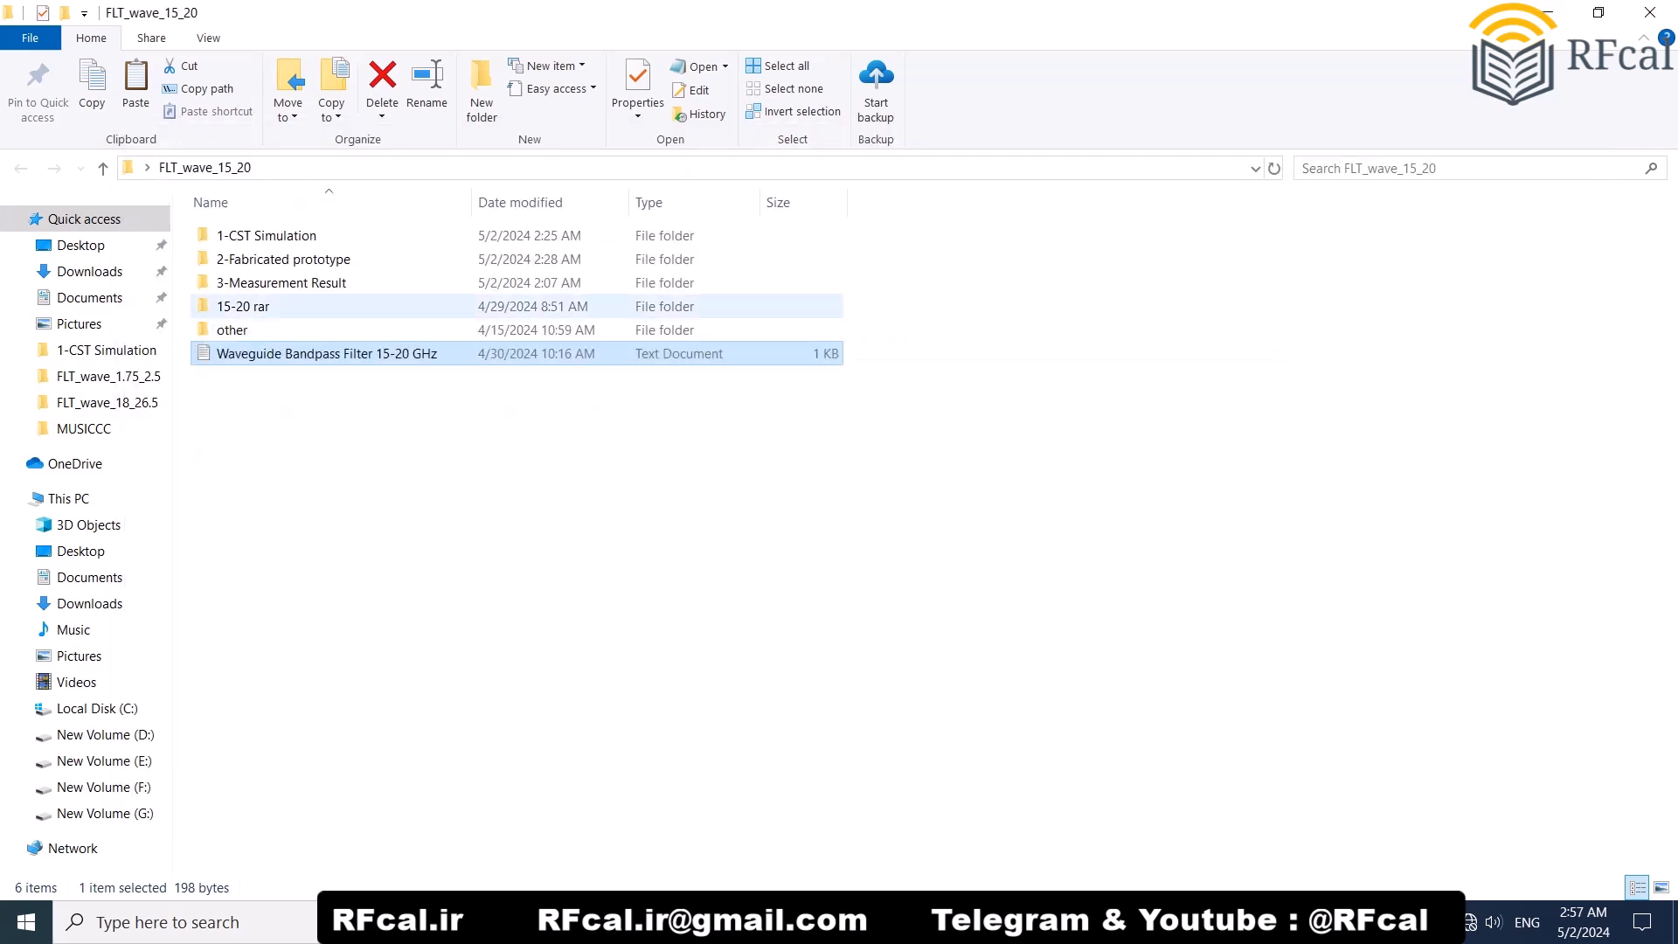
Step: Open the FLT_Wave_15_20_built CST Studio file from the 1-CST Simulation folder
click(267, 236)
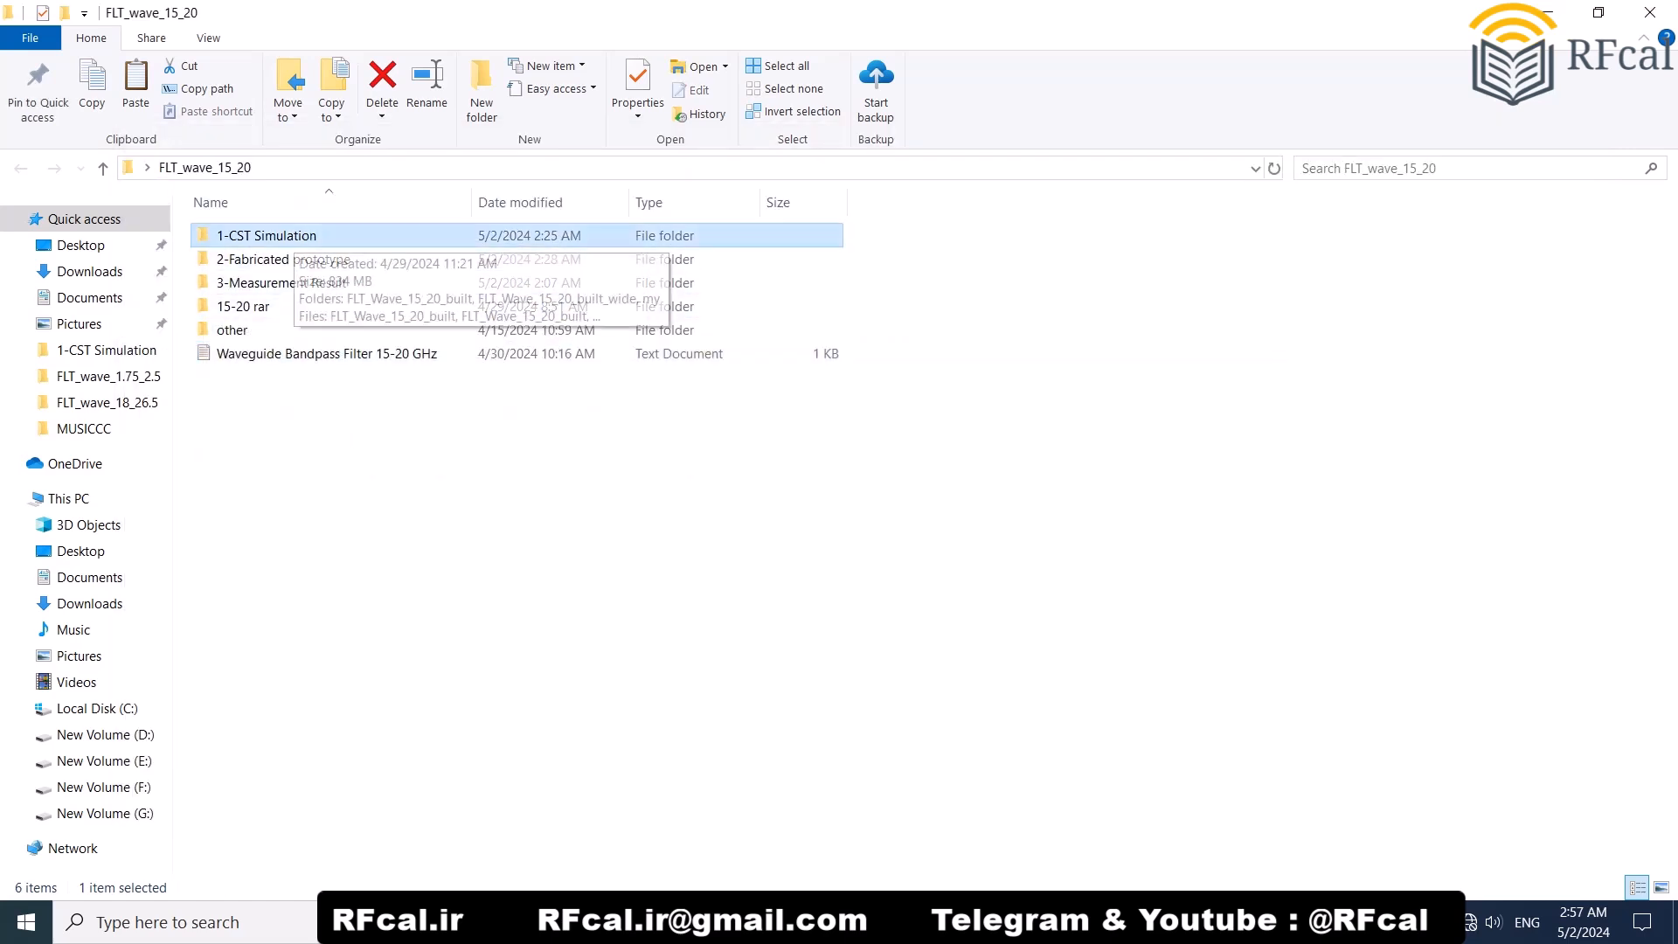
double_click(267, 235)
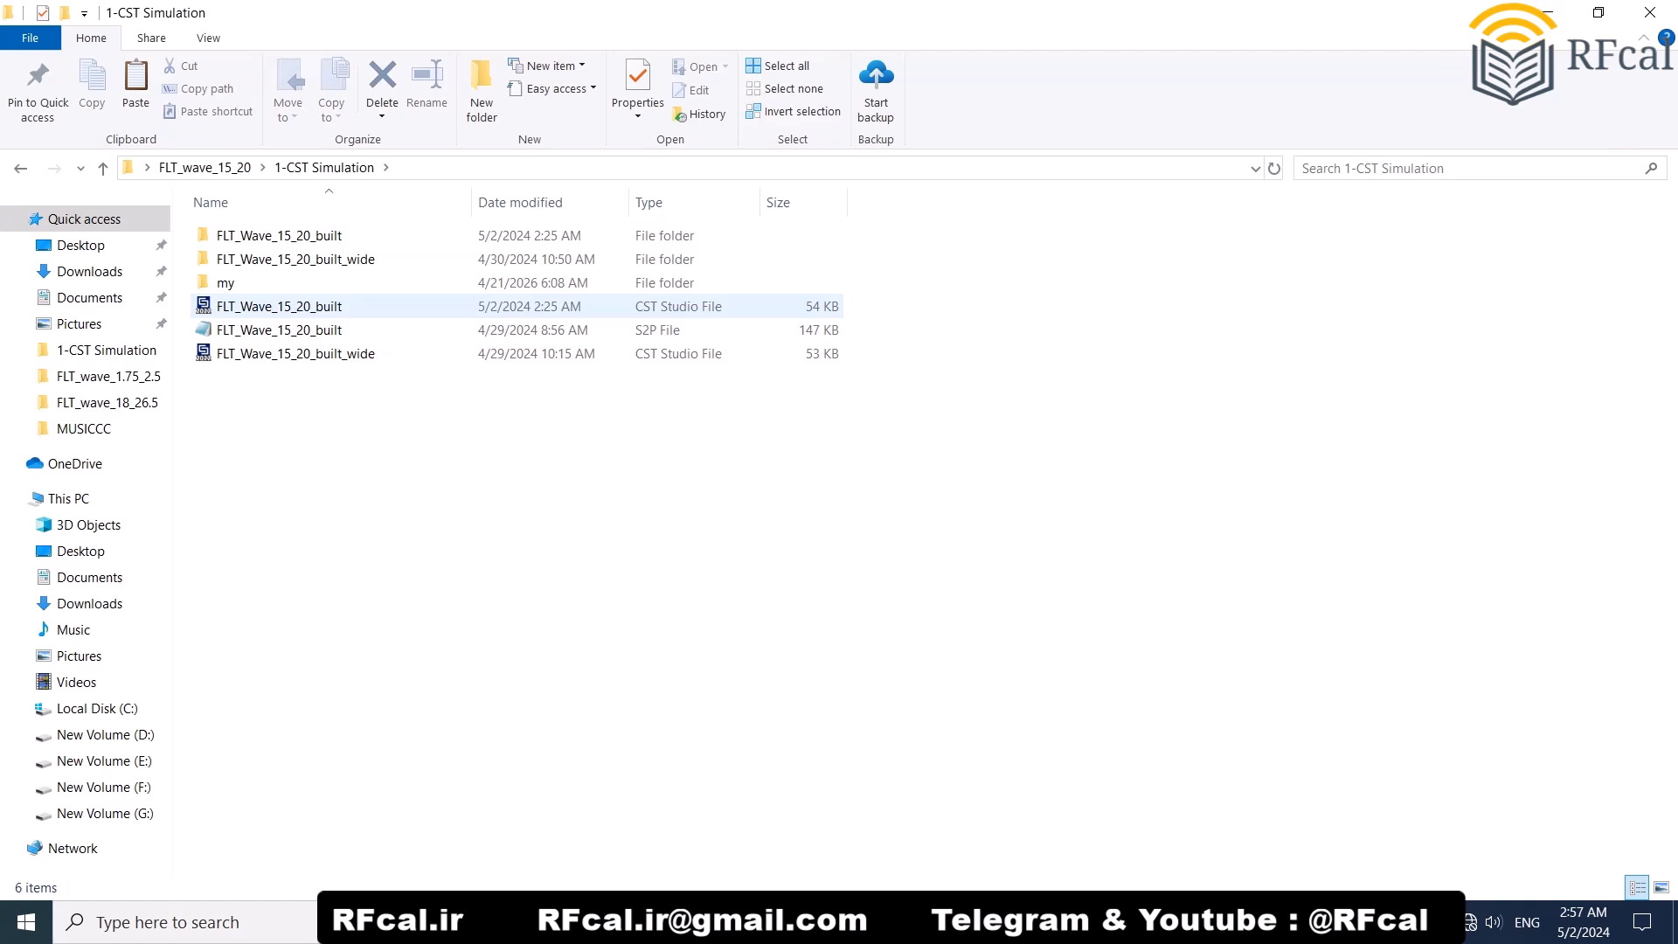
click(278, 307)
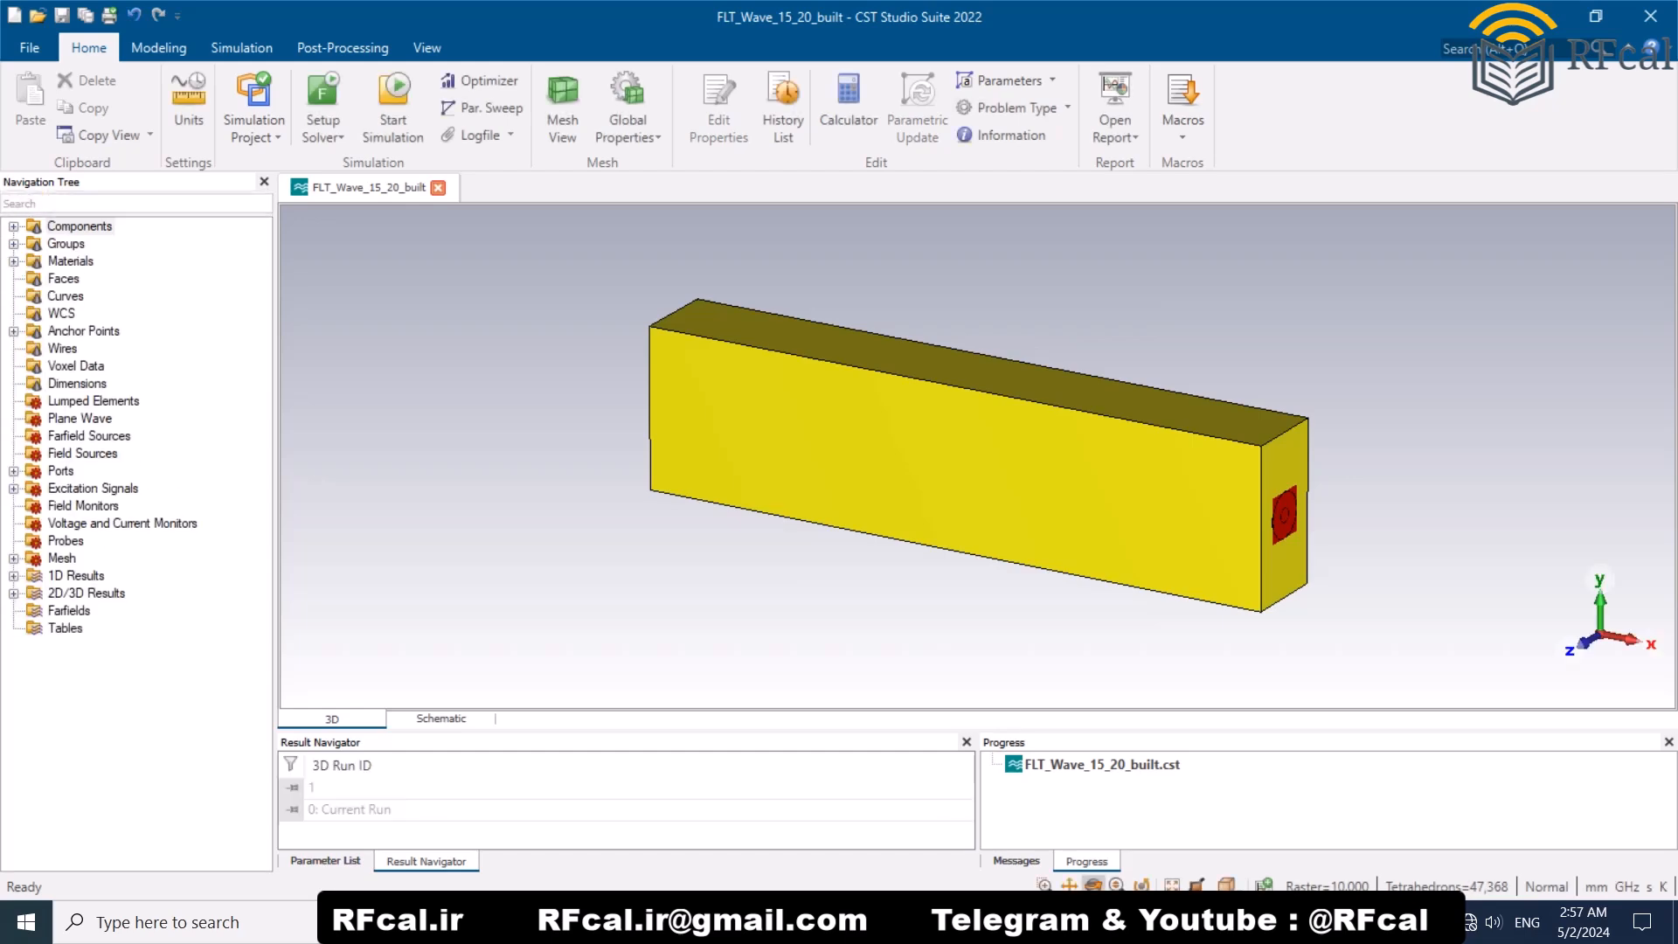
Step: Add a distance dimension to the long lower edge of the filter block's front face
drag(814, 516, 778, 500)
mouse_move(979, 382)
mouse_down()
mouse_move(918, 420)
mouse_move(734, 437)
mouse_move(945, 489)
mouse_move(1084, 472)
mouse_move(1093, 437)
mouse_up()
mouse_move(838, 329)
mouse_down()
mouse_move(861, 324)
mouse_move(892, 384)
mouse_move(743, 380)
mouse_move(1049, 385)
mouse_move(761, 363)
mouse_up()
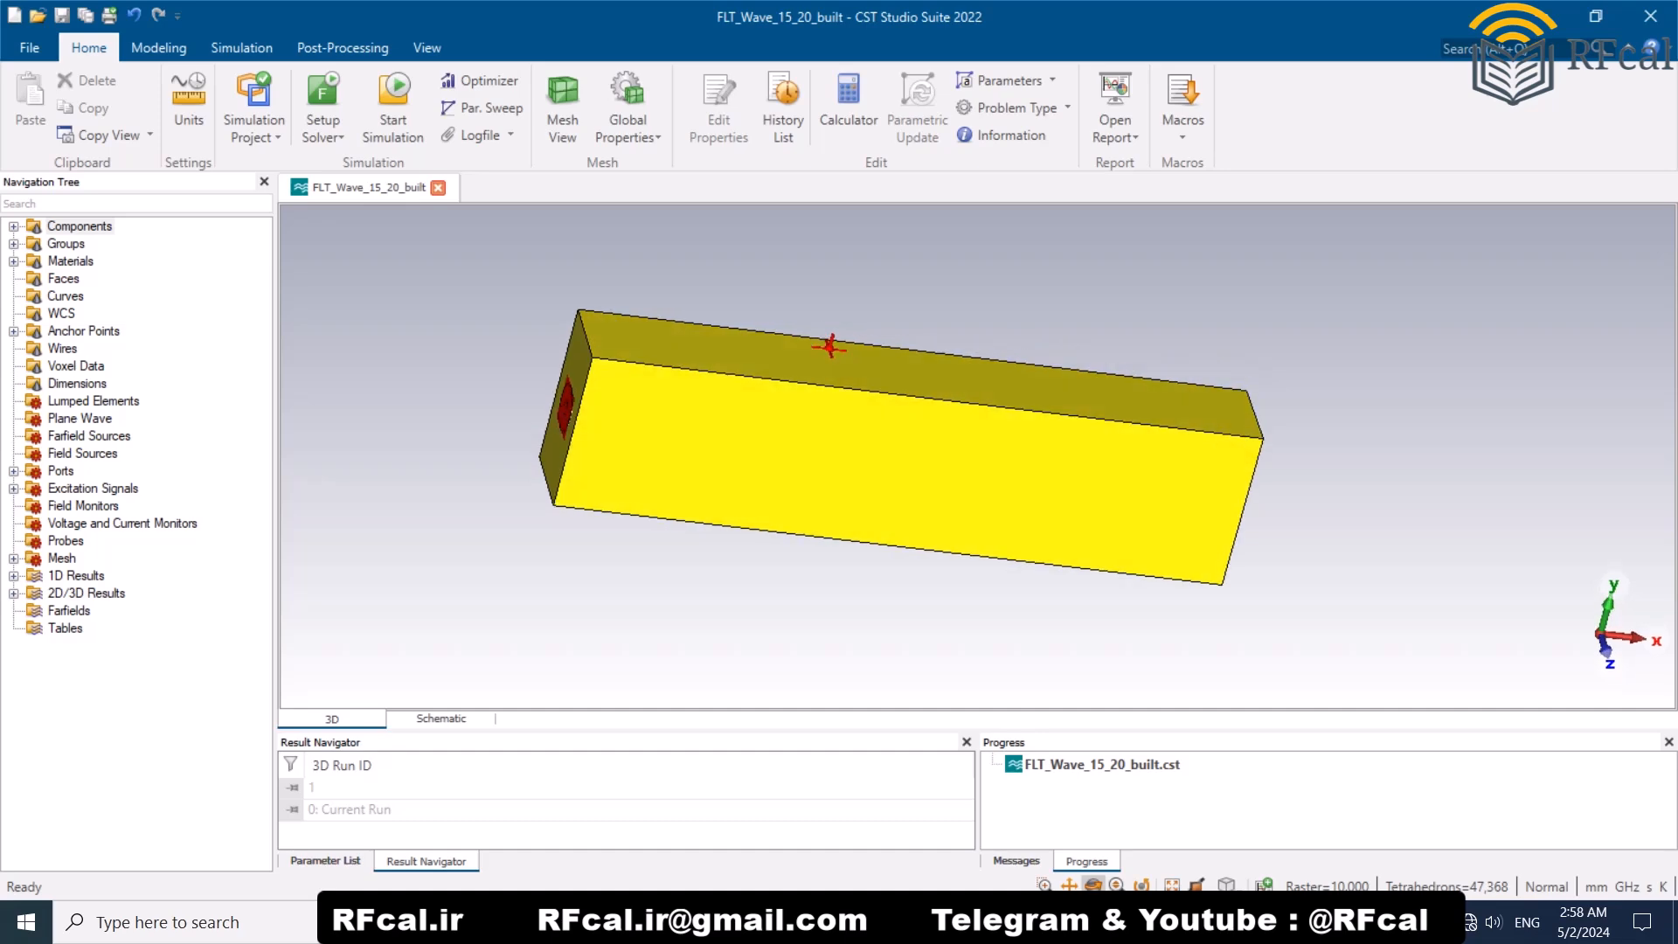
scroll(503, 291, down, 2)
mouse_move(895, 446)
mouse_down()
mouse_move(787, 420)
mouse_move(844, 442)
mouse_up()
click(427, 47)
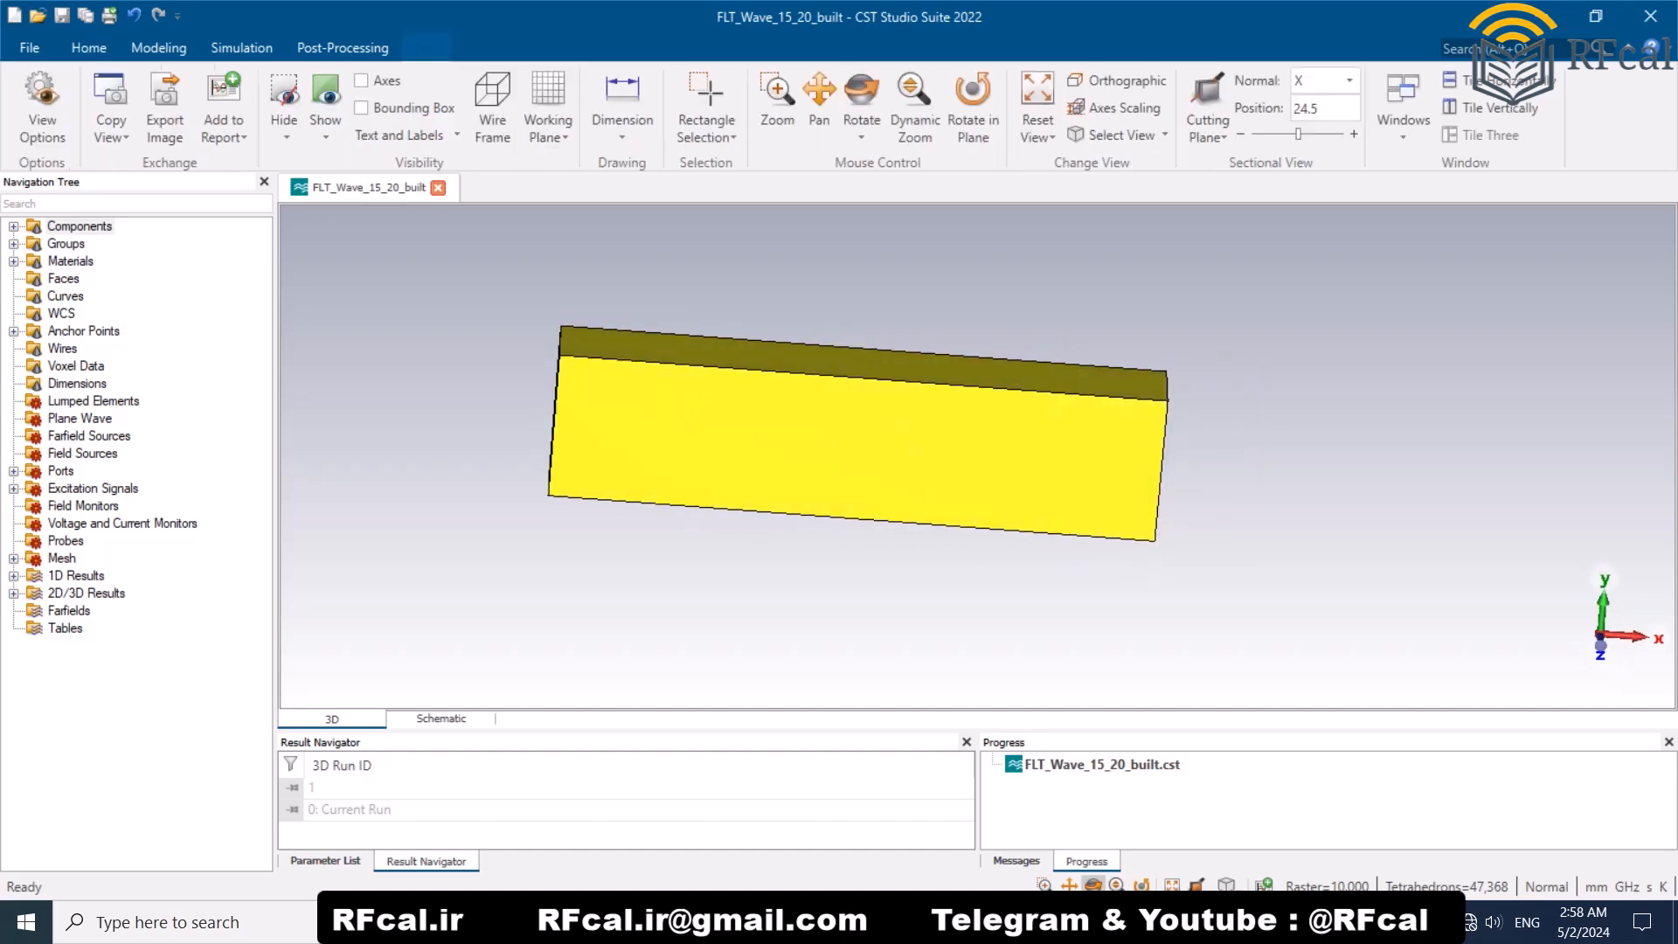
click(623, 105)
double_click(852, 520)
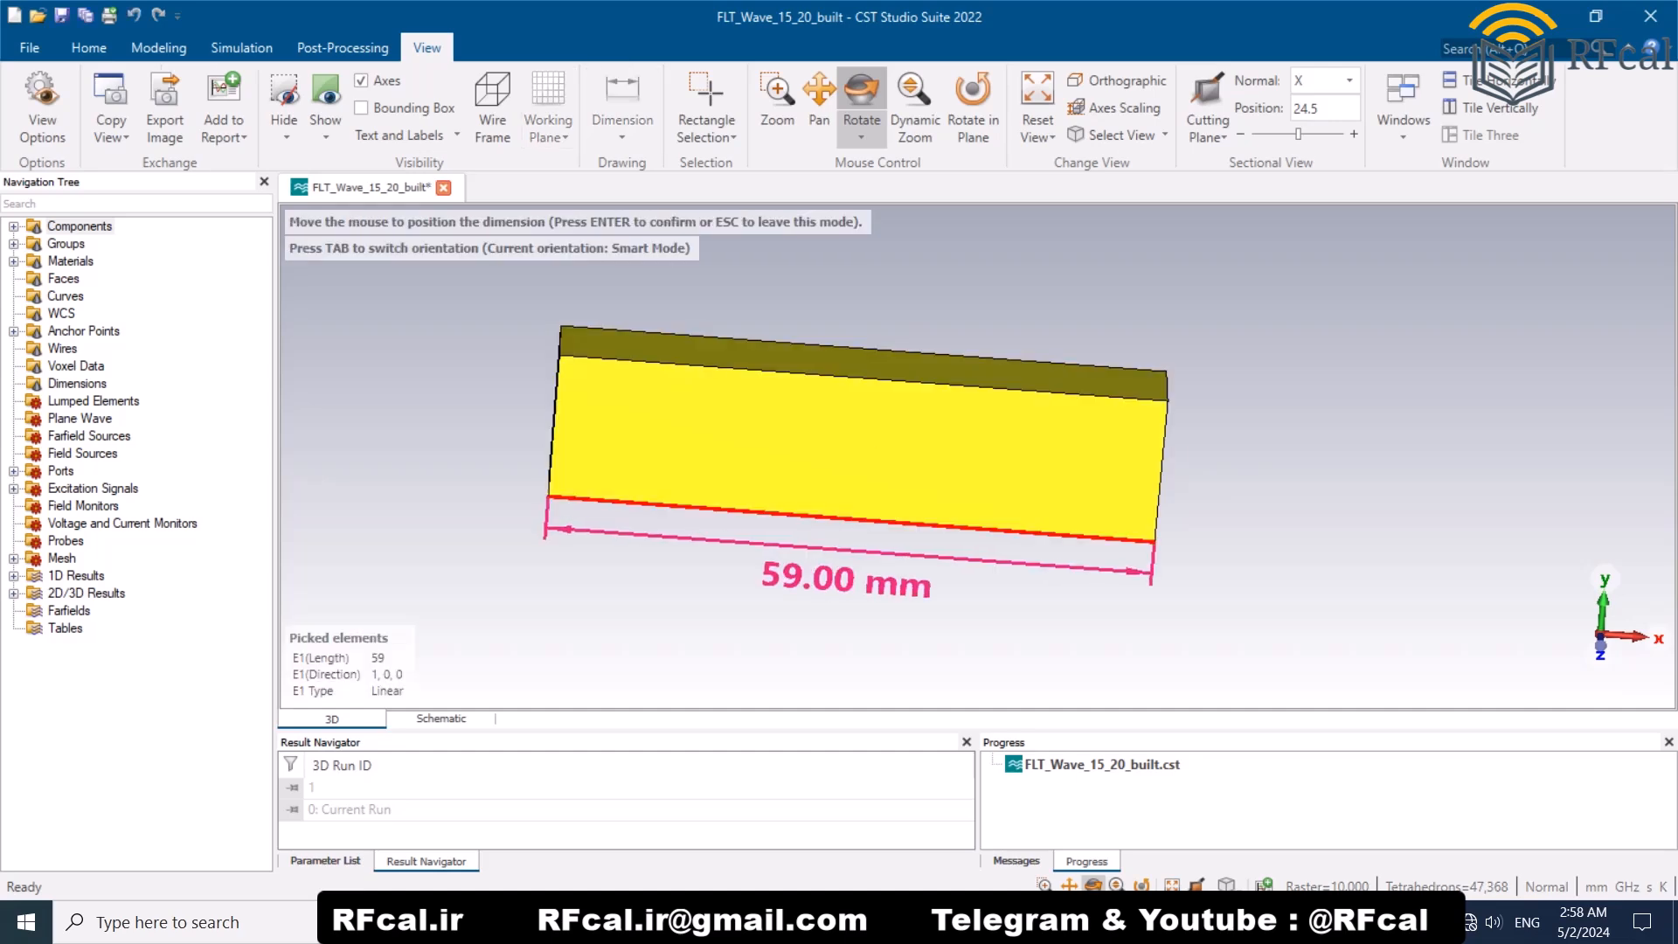
key(Return)
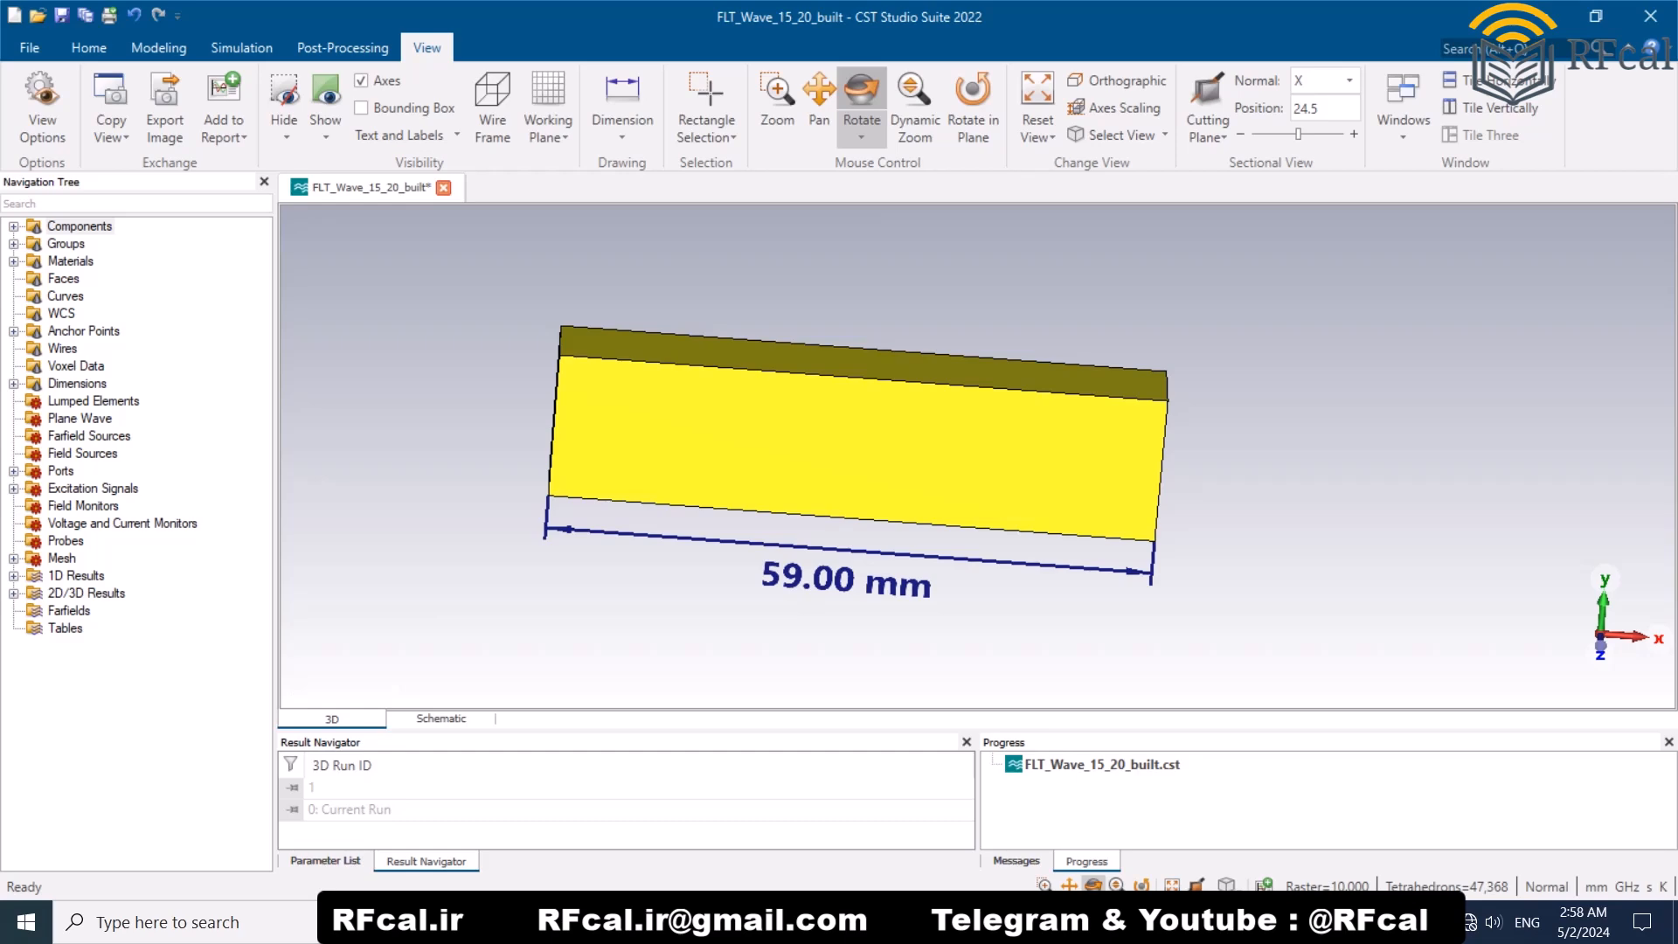
Step: Add a distance dimension to the short lower edge of the block's port end face
drag(944, 446, 681, 481)
scroll(962, 699, up, 3)
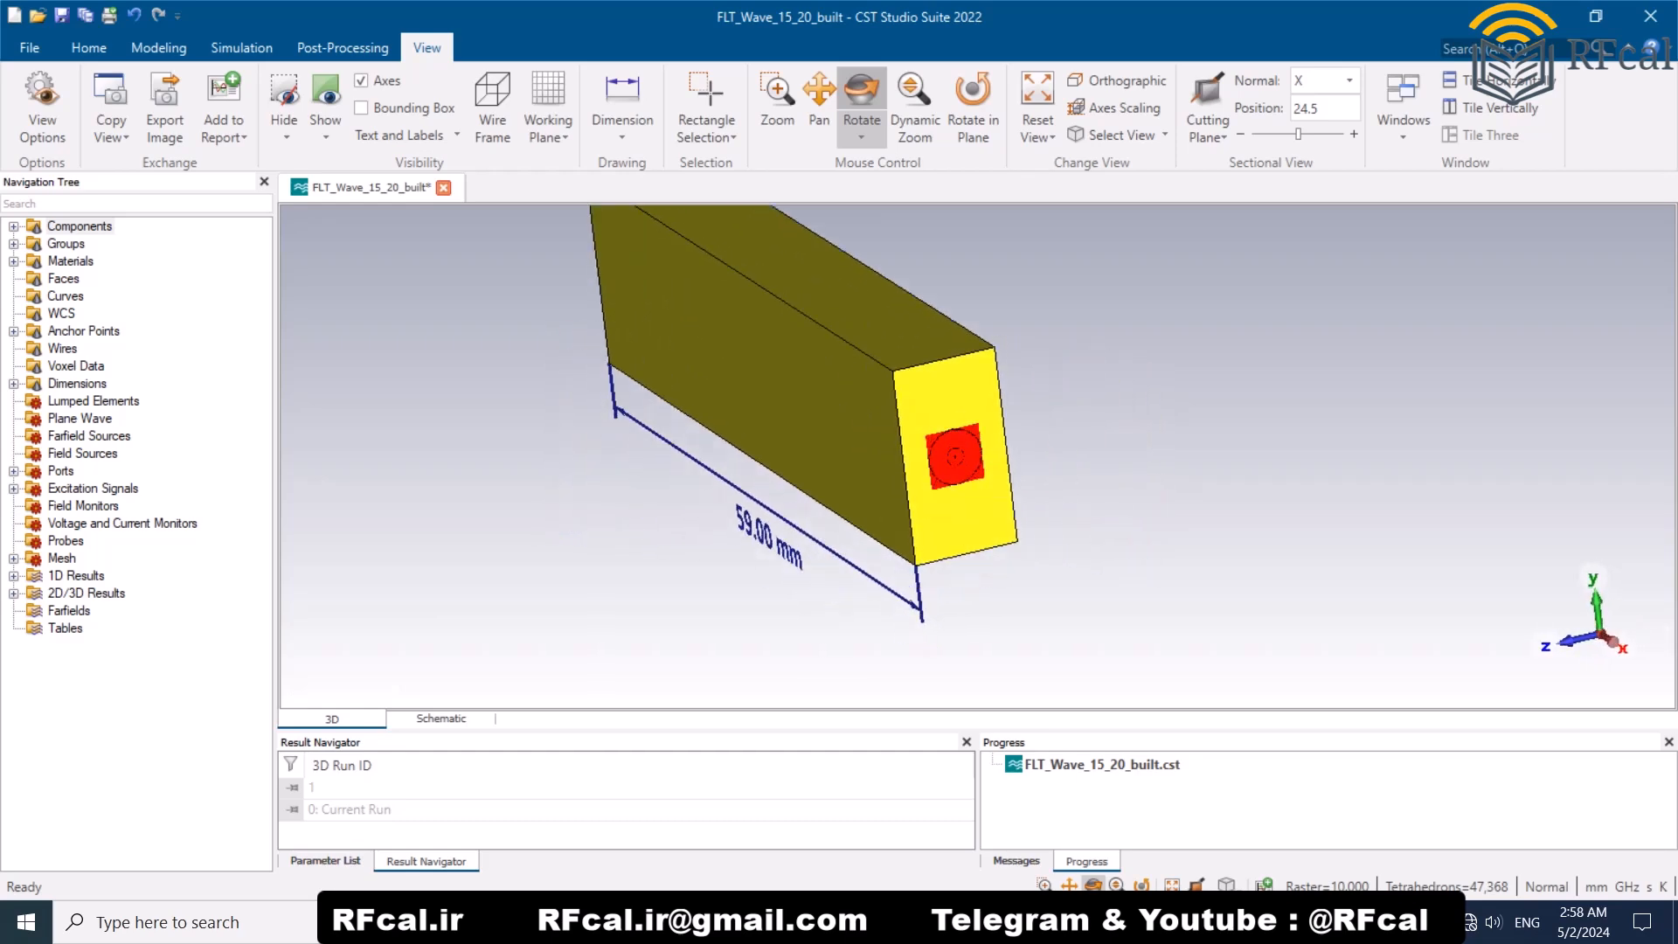
scroll(832, 385, down, 1)
scroll(879, 333, up, 1)
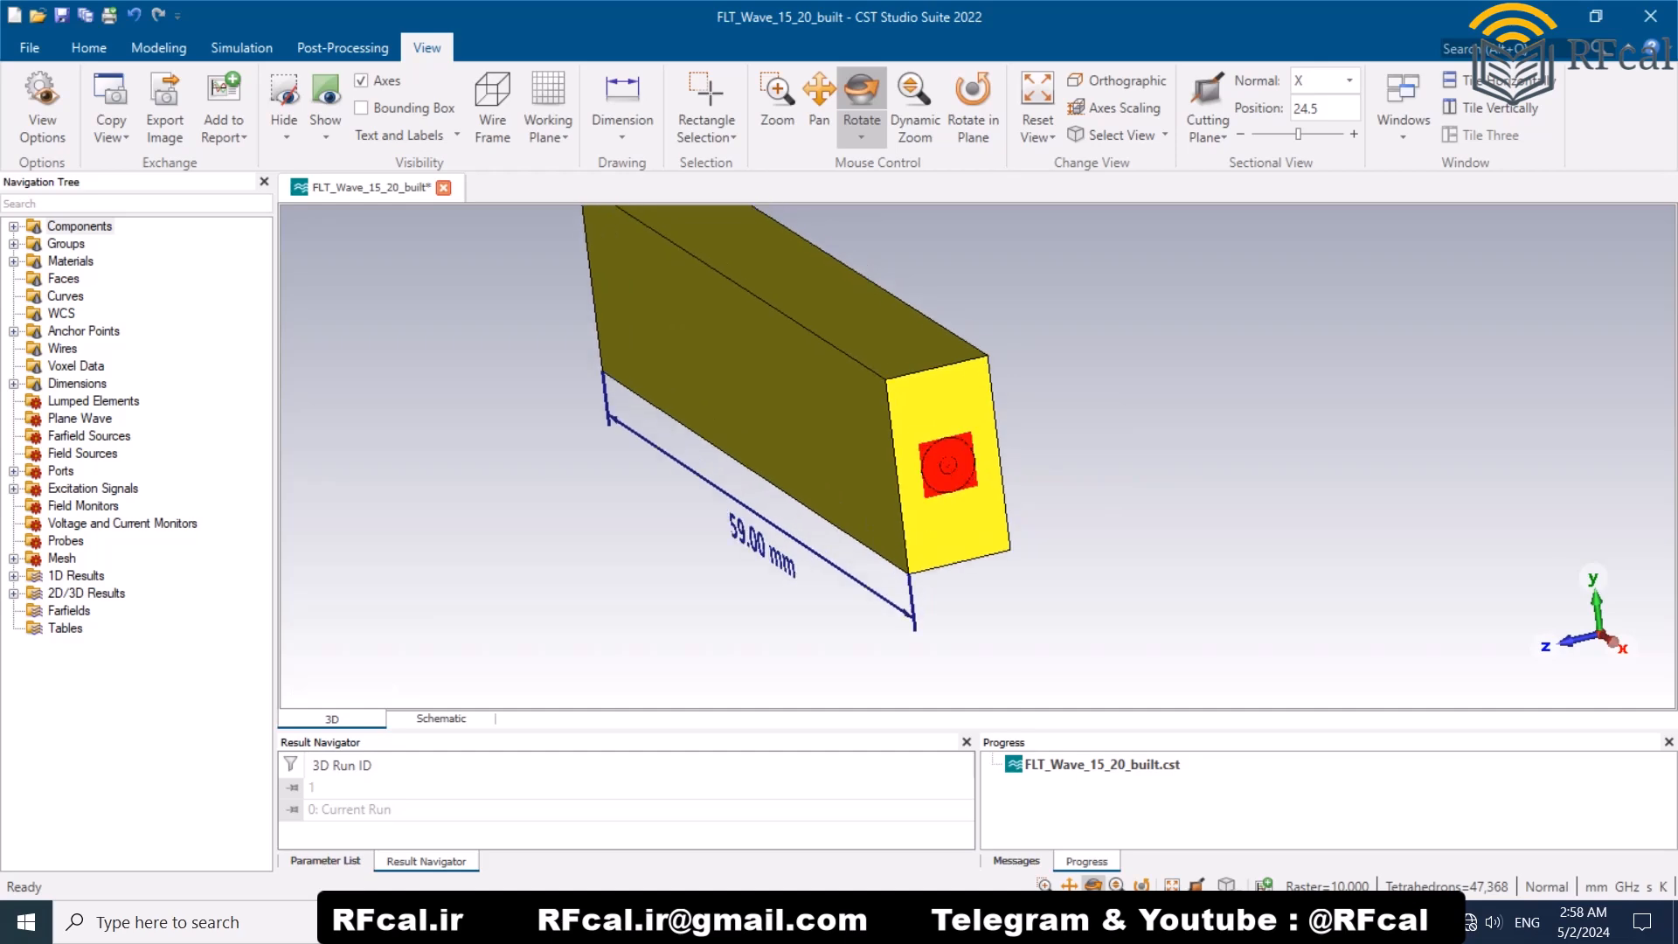
click(622, 100)
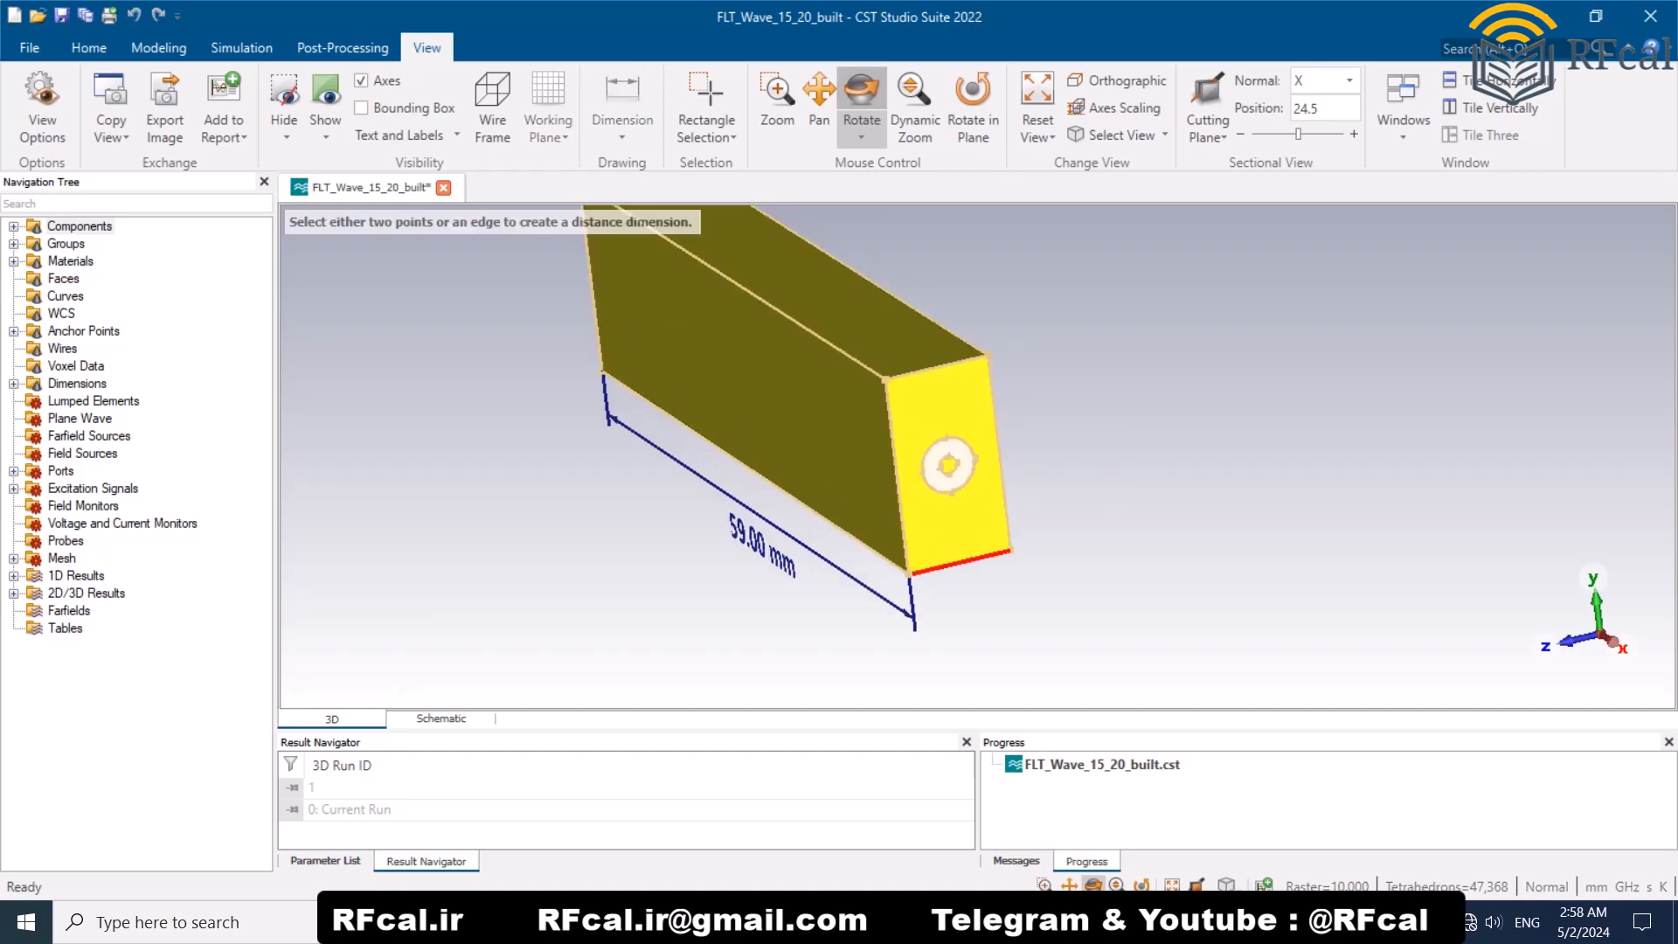
click(949, 464)
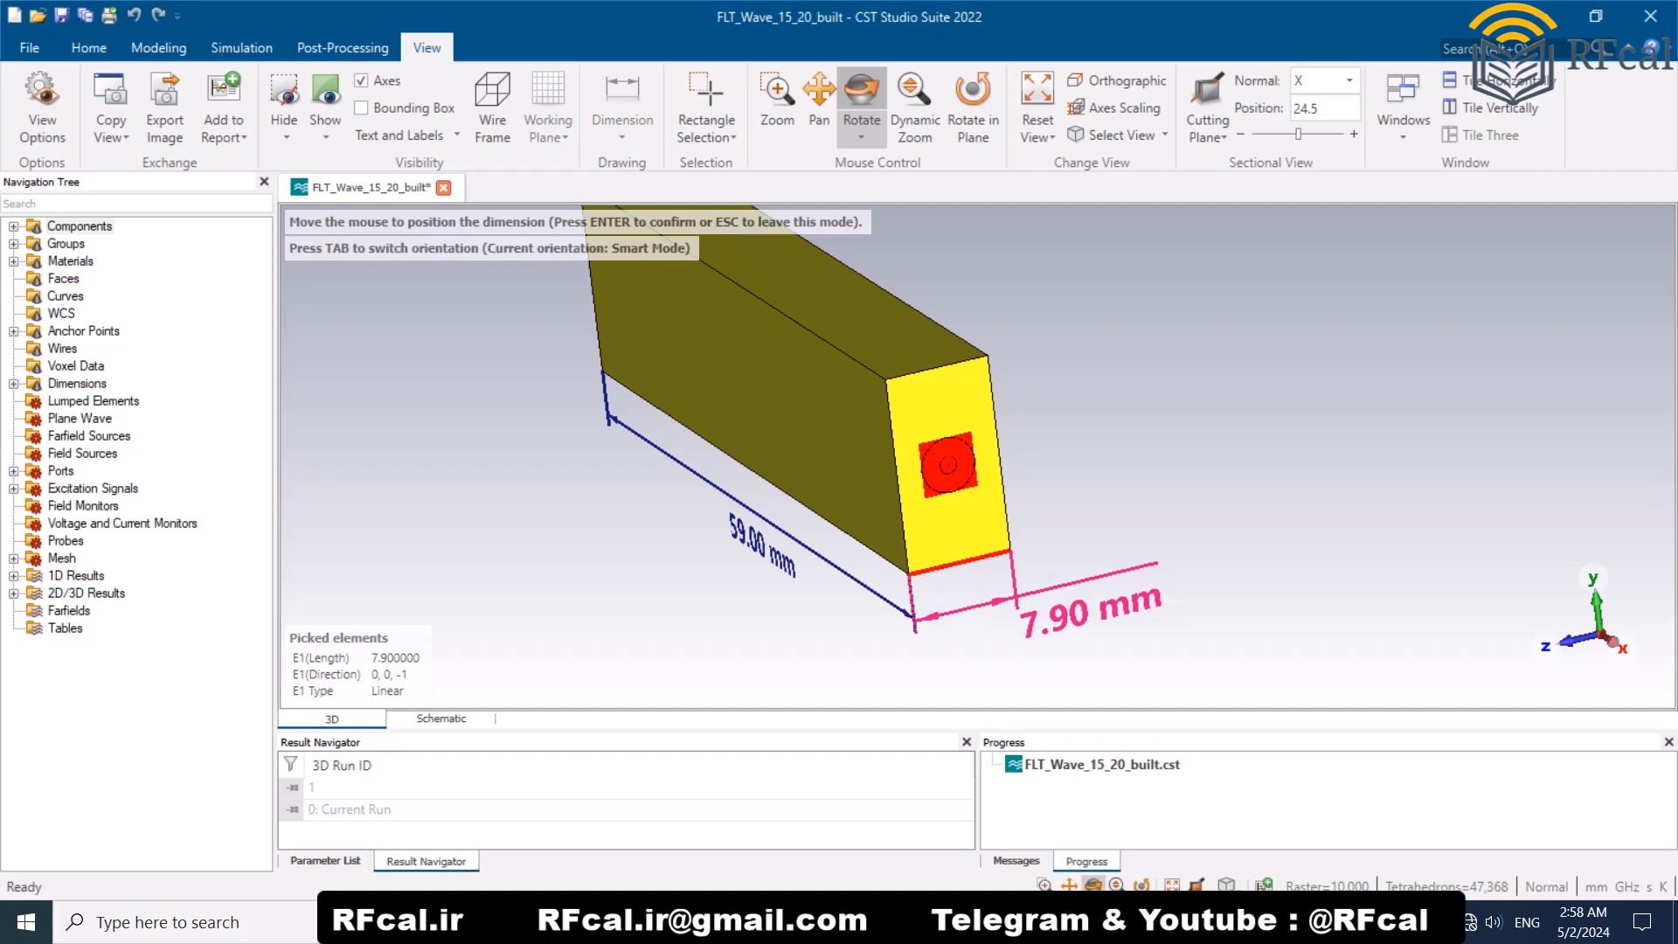
key(Return)
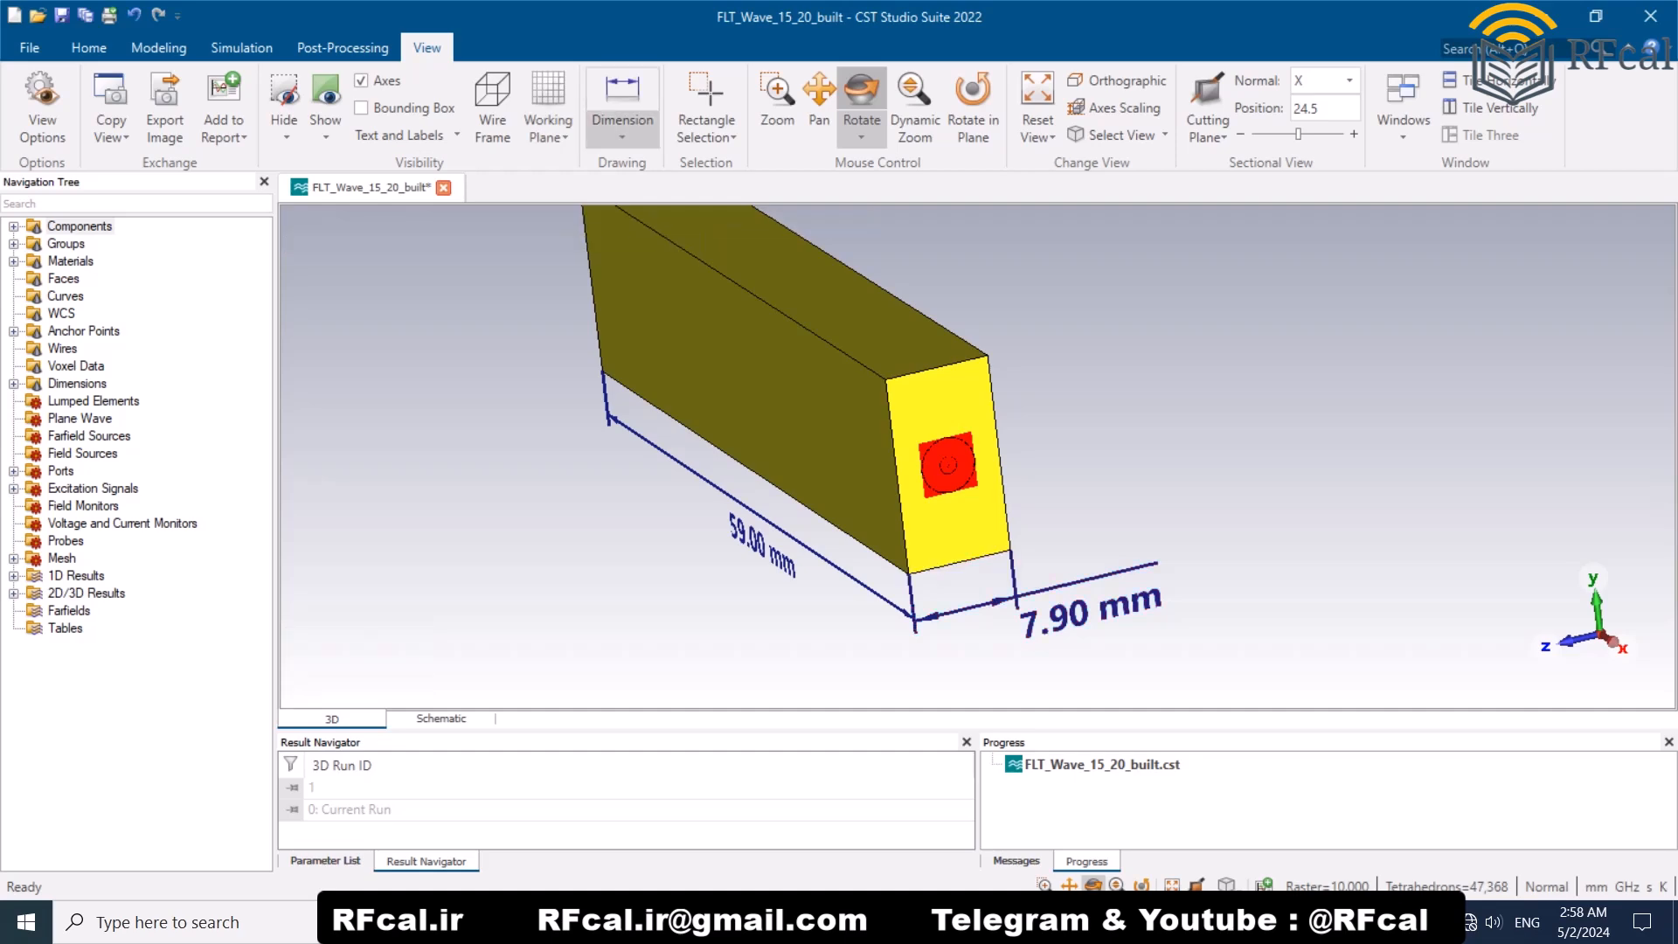
Step: Add a distance dimension to the vertical edge of the block's port end face
click(622, 100)
click(948, 463)
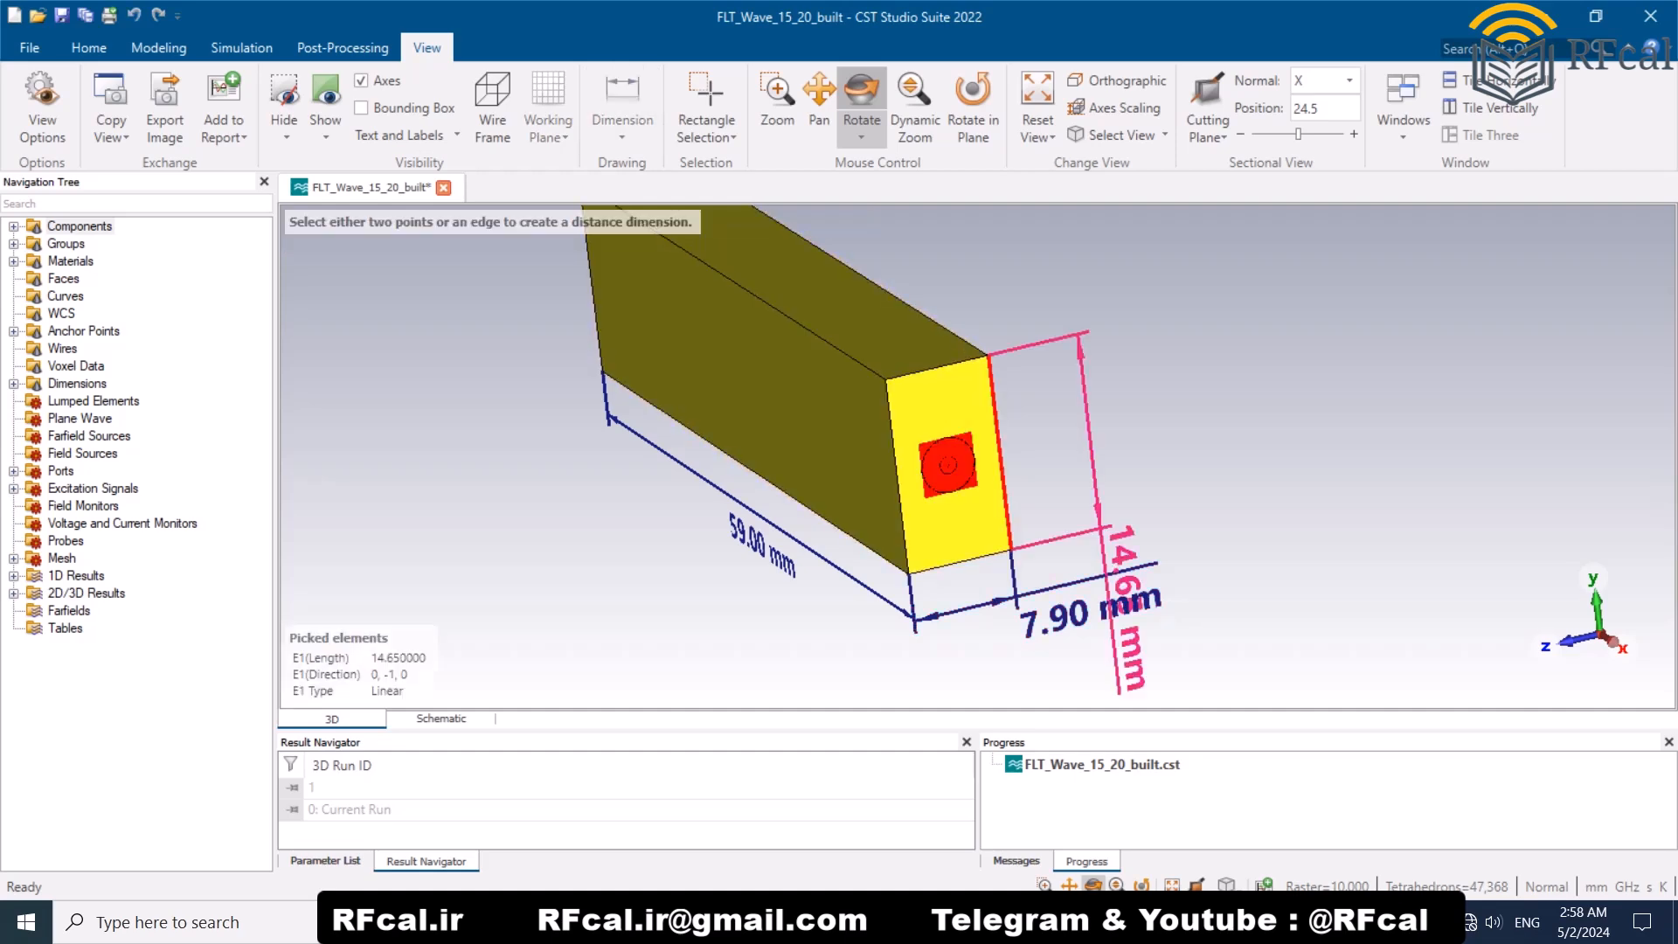
key(Return)
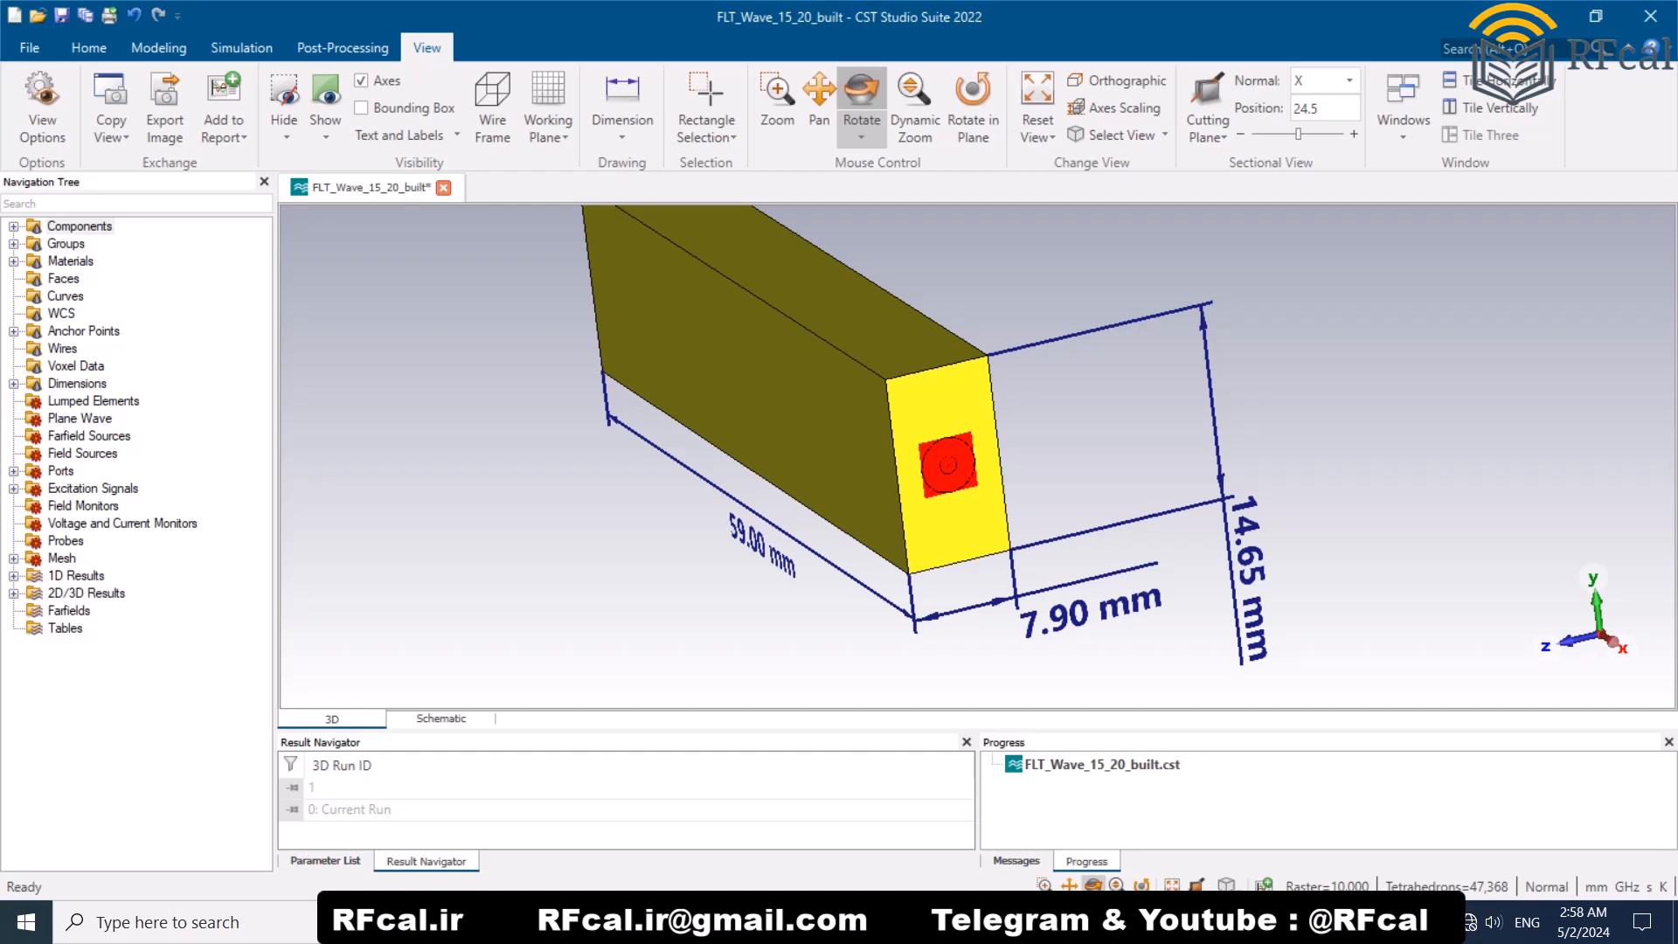
drag(839, 472, 1014, 476)
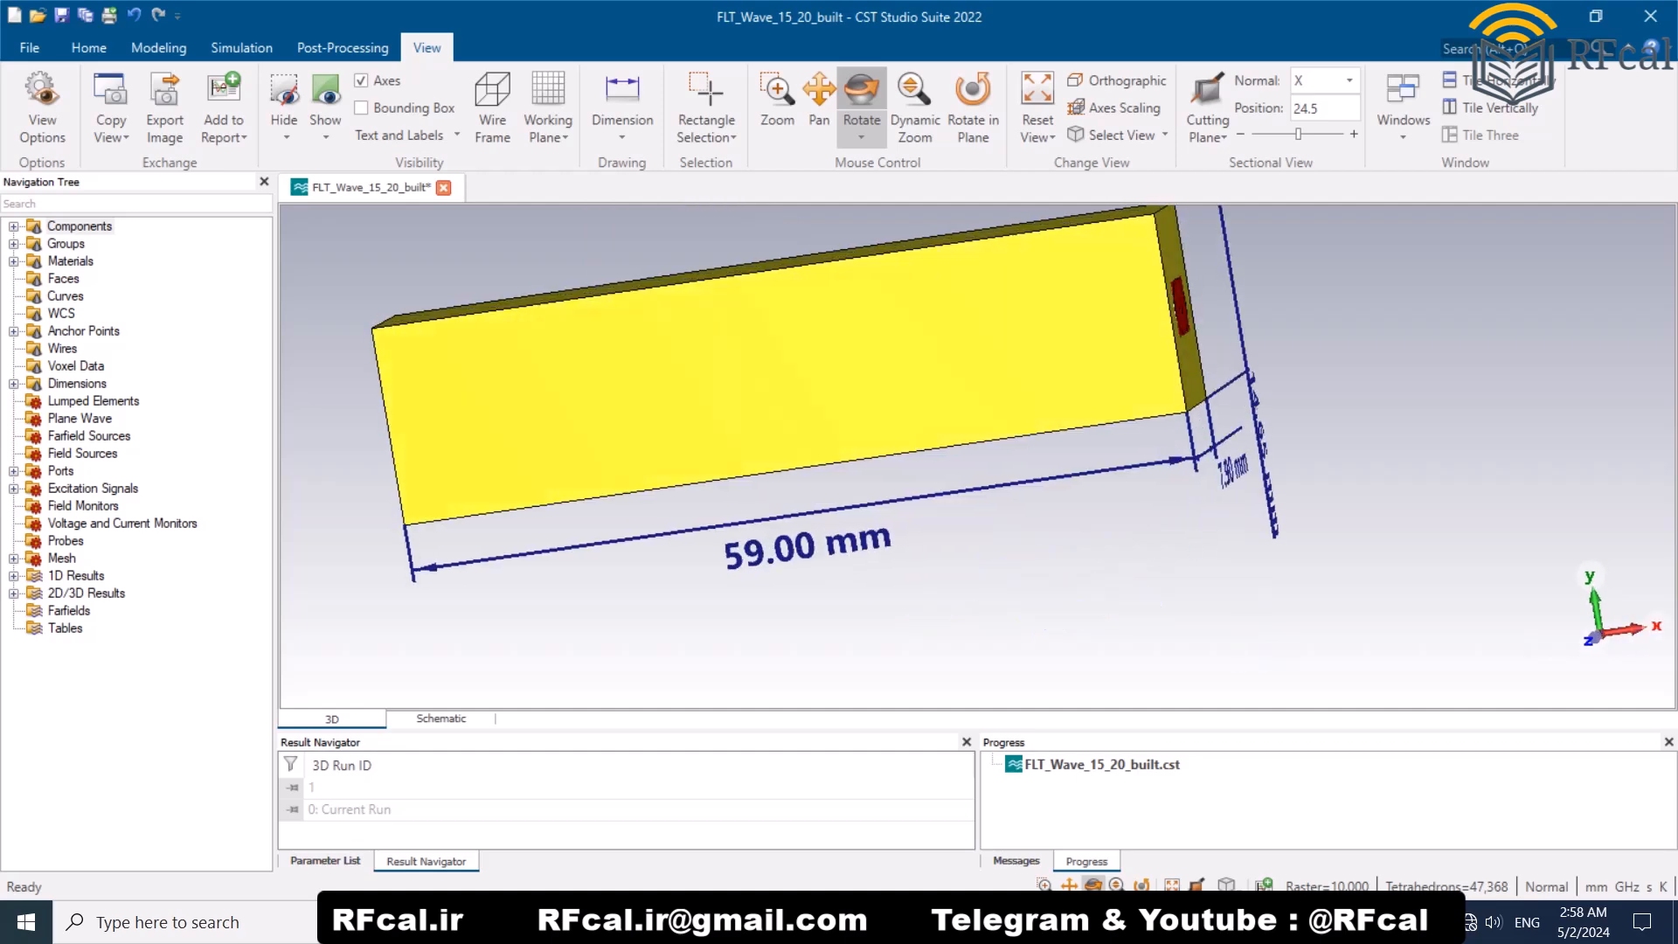
Step: Display the S-Parameters magnitude plot from the 1D results and zoom in on the passband reflection lobes
click(13, 576)
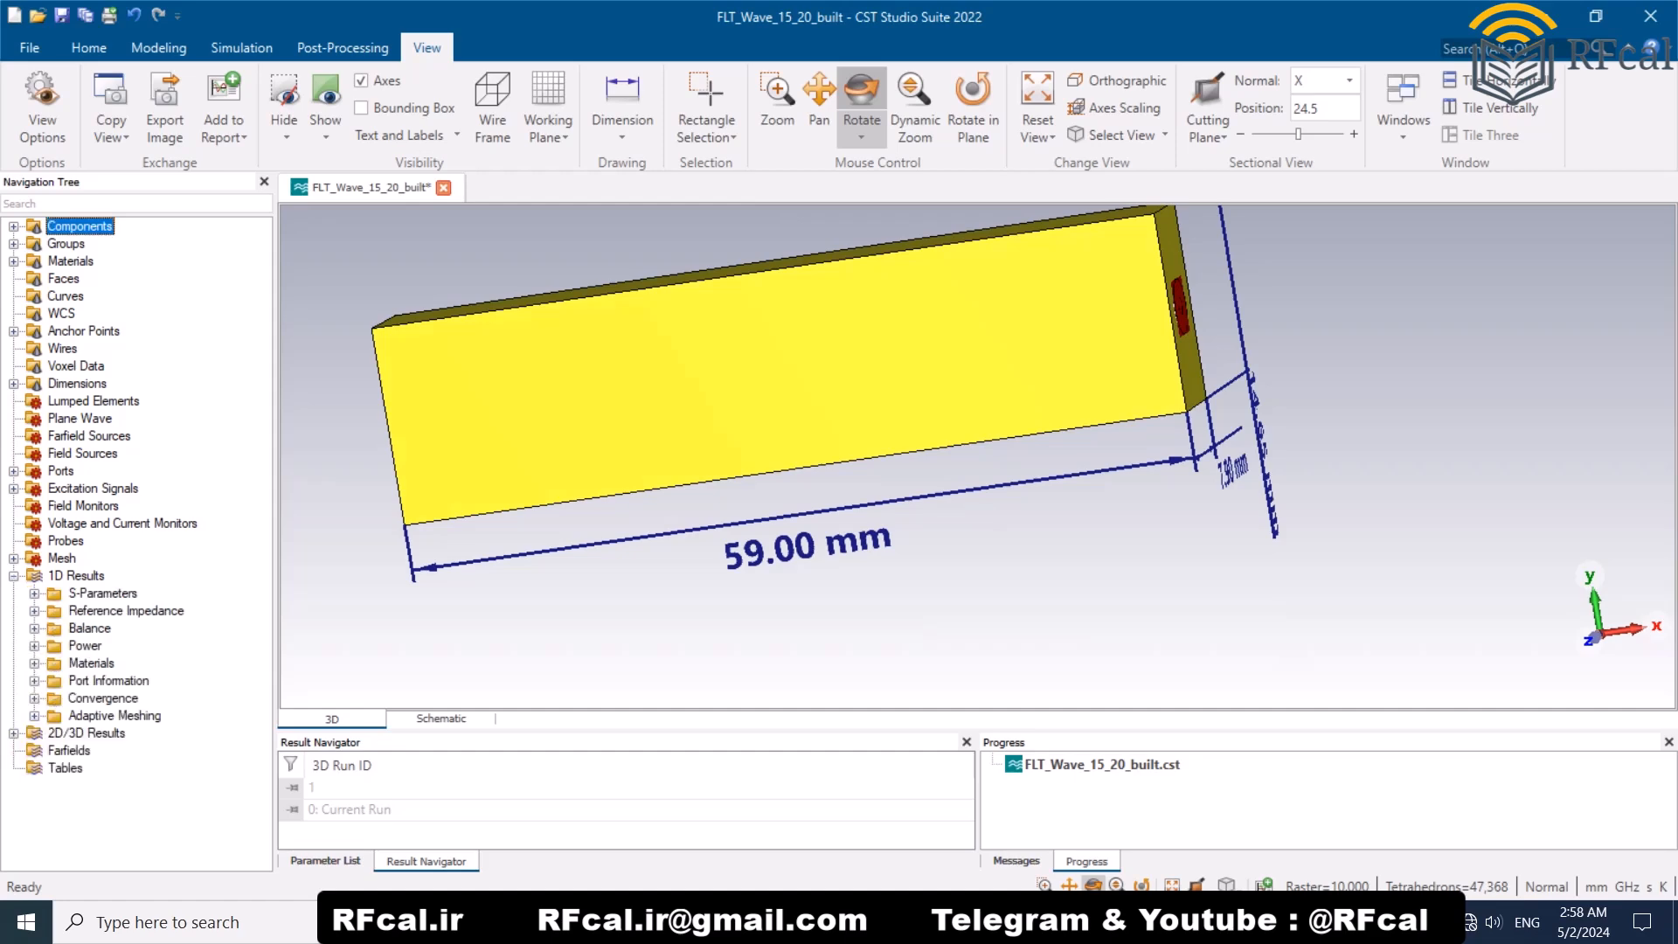
click(103, 594)
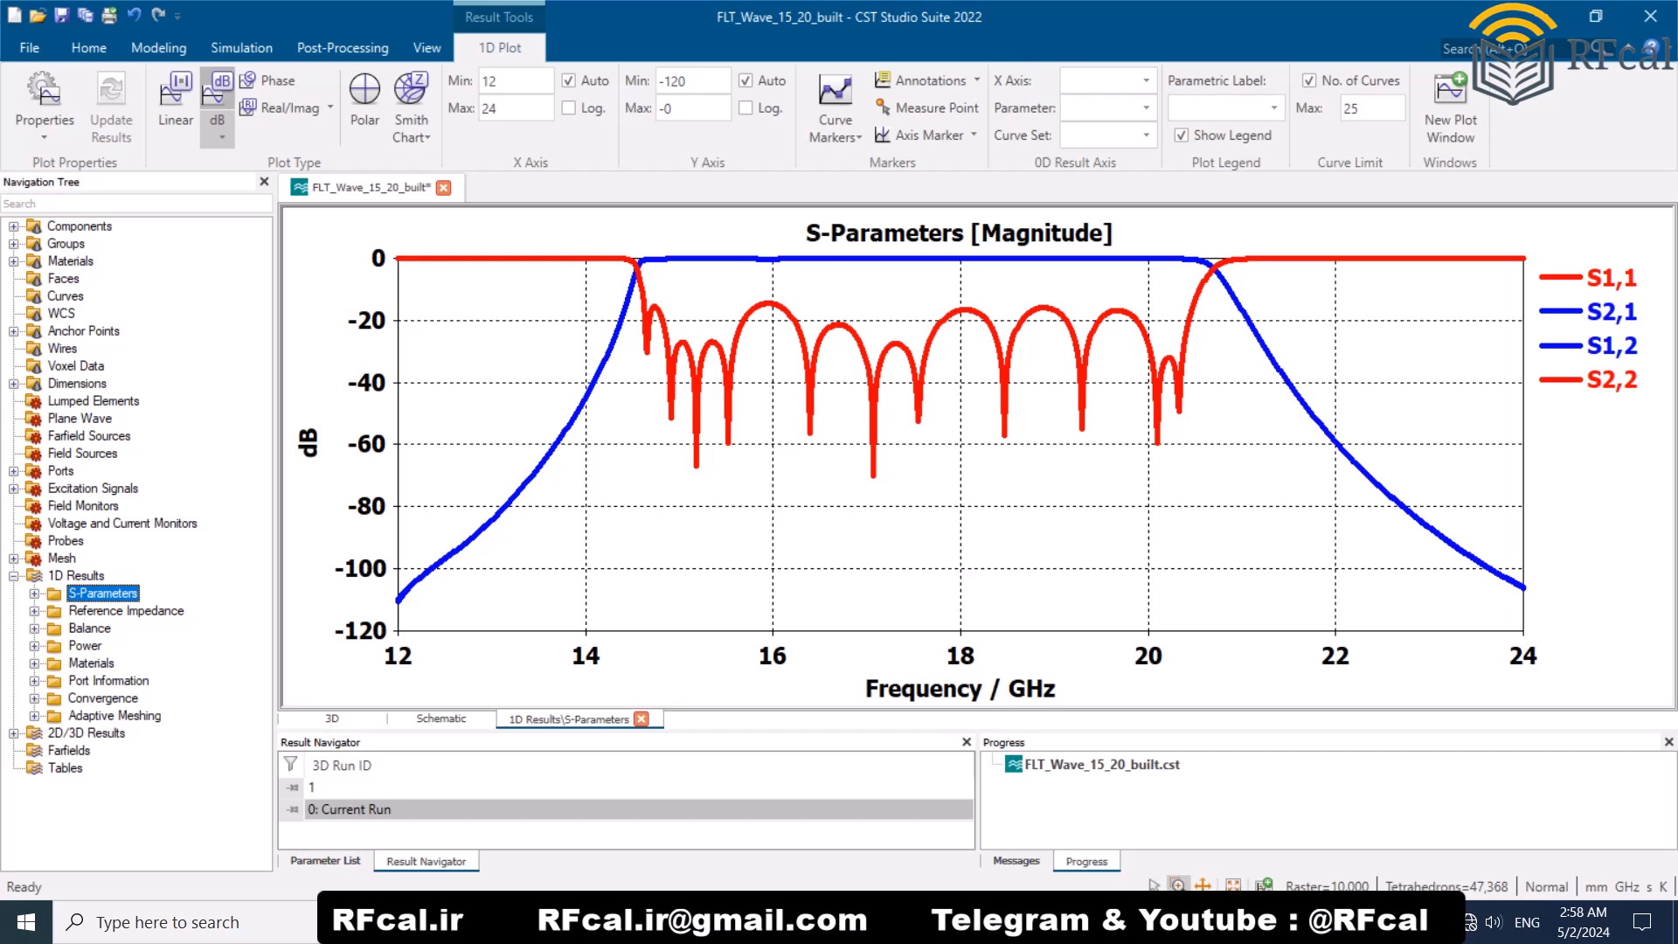
drag(1268, 278, 551, 352)
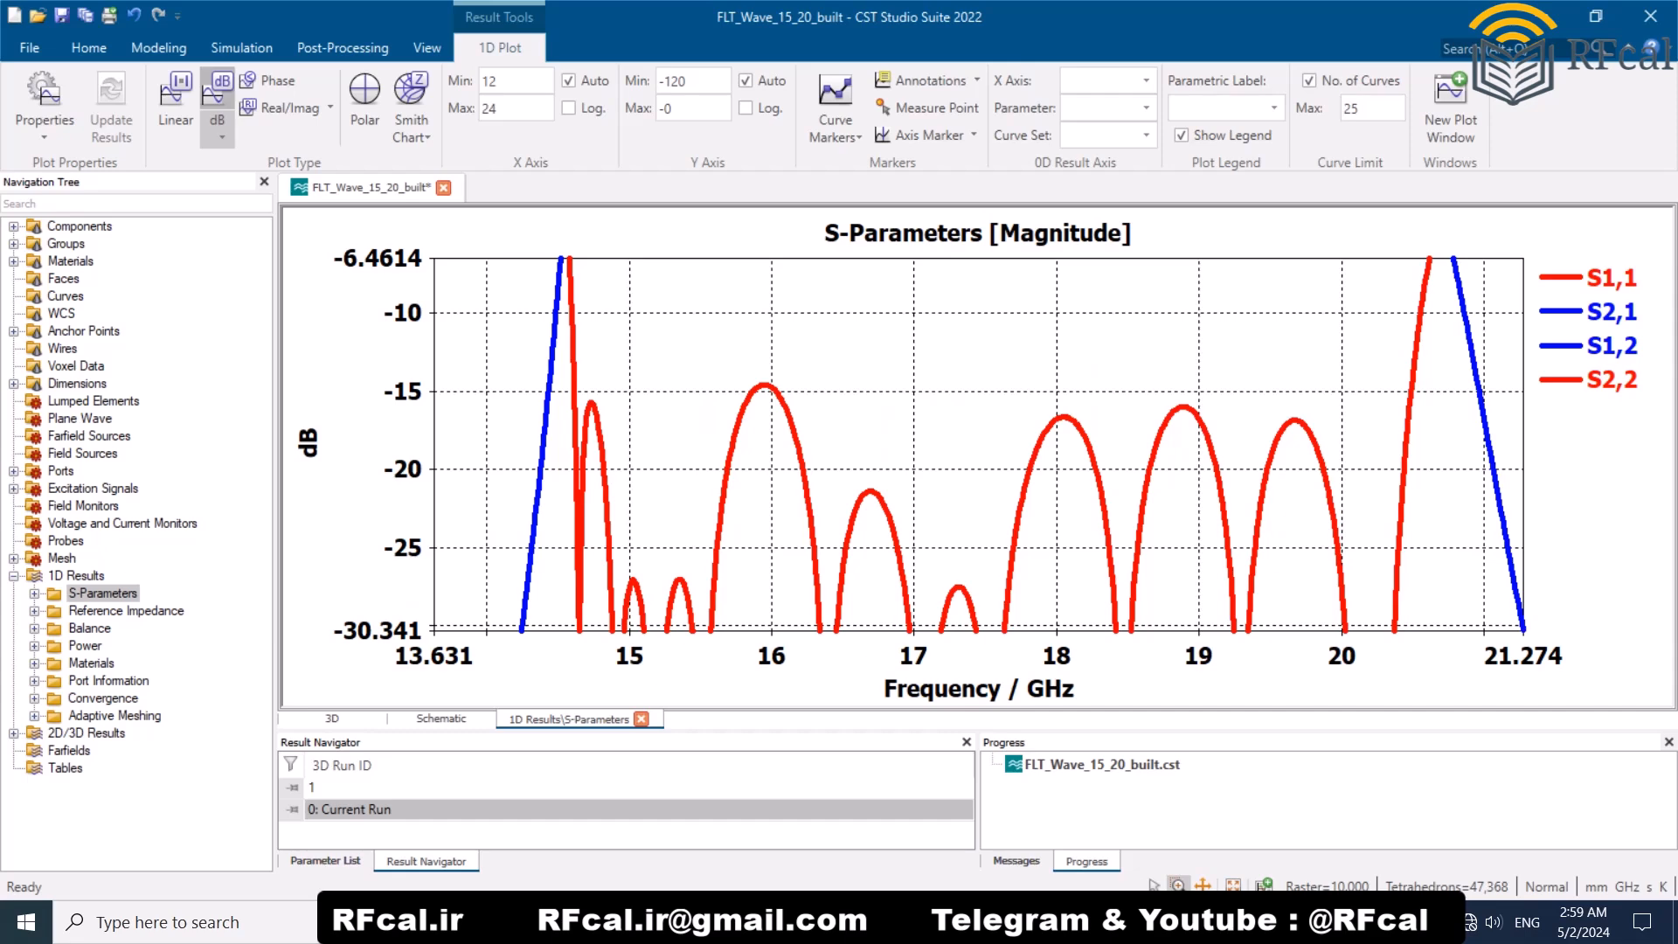
scroll(703, 406, down, 5)
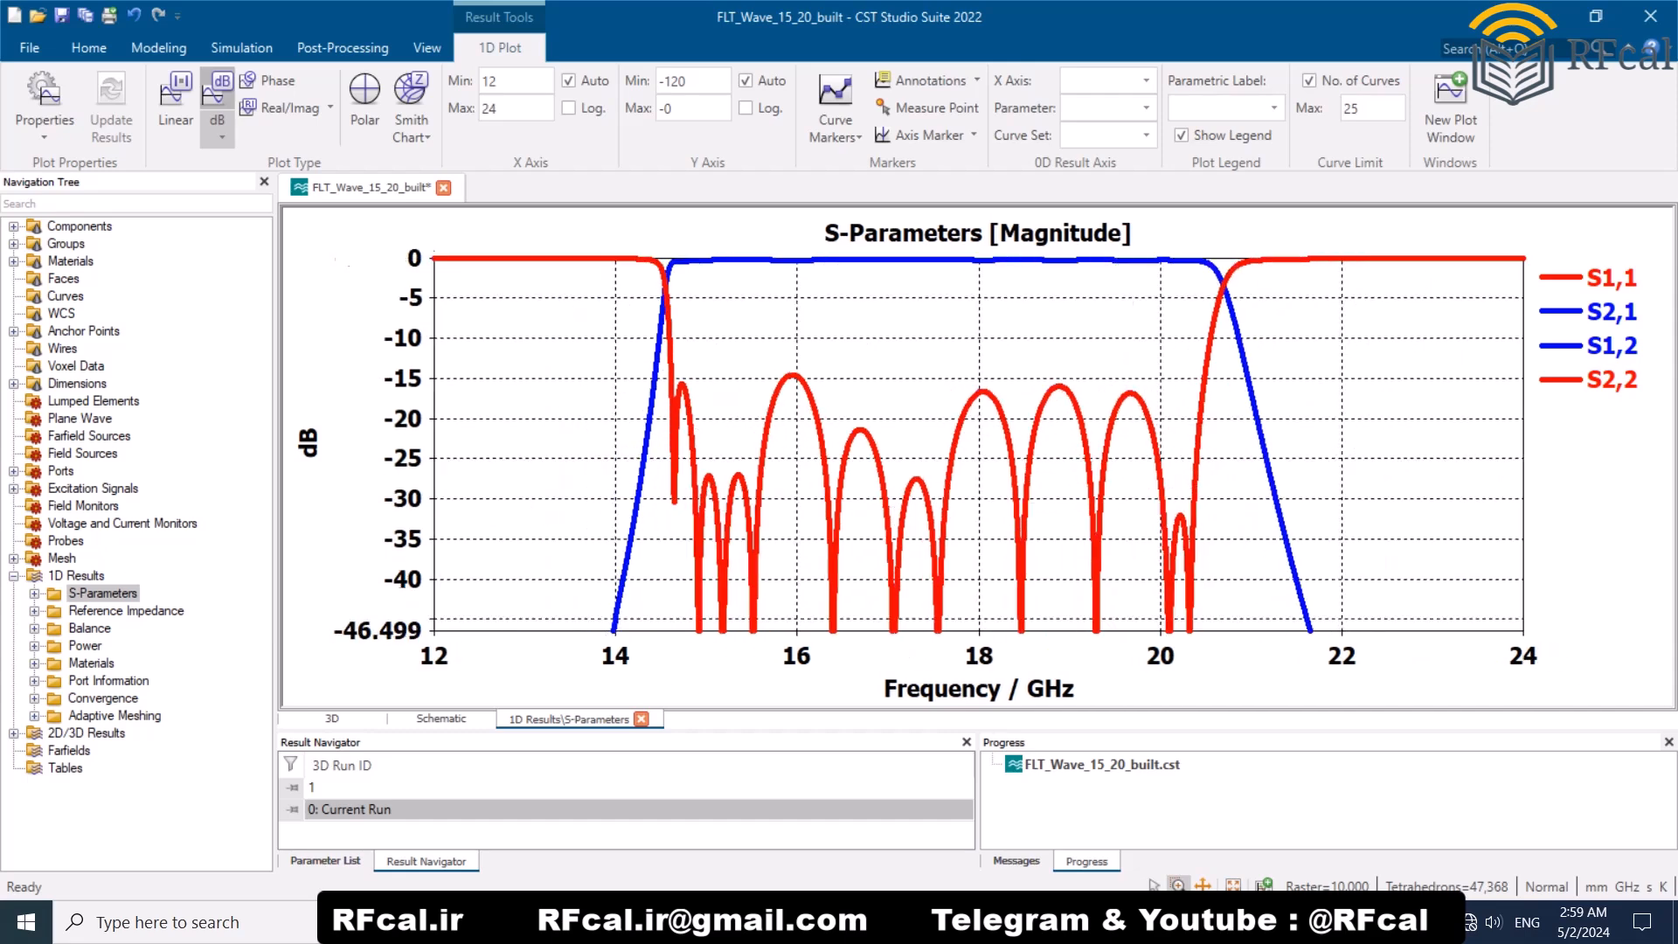
Step: Examine the passband transmission curve close to 0 dB and restore the full plot range
drag(1289, 243, 627, 295)
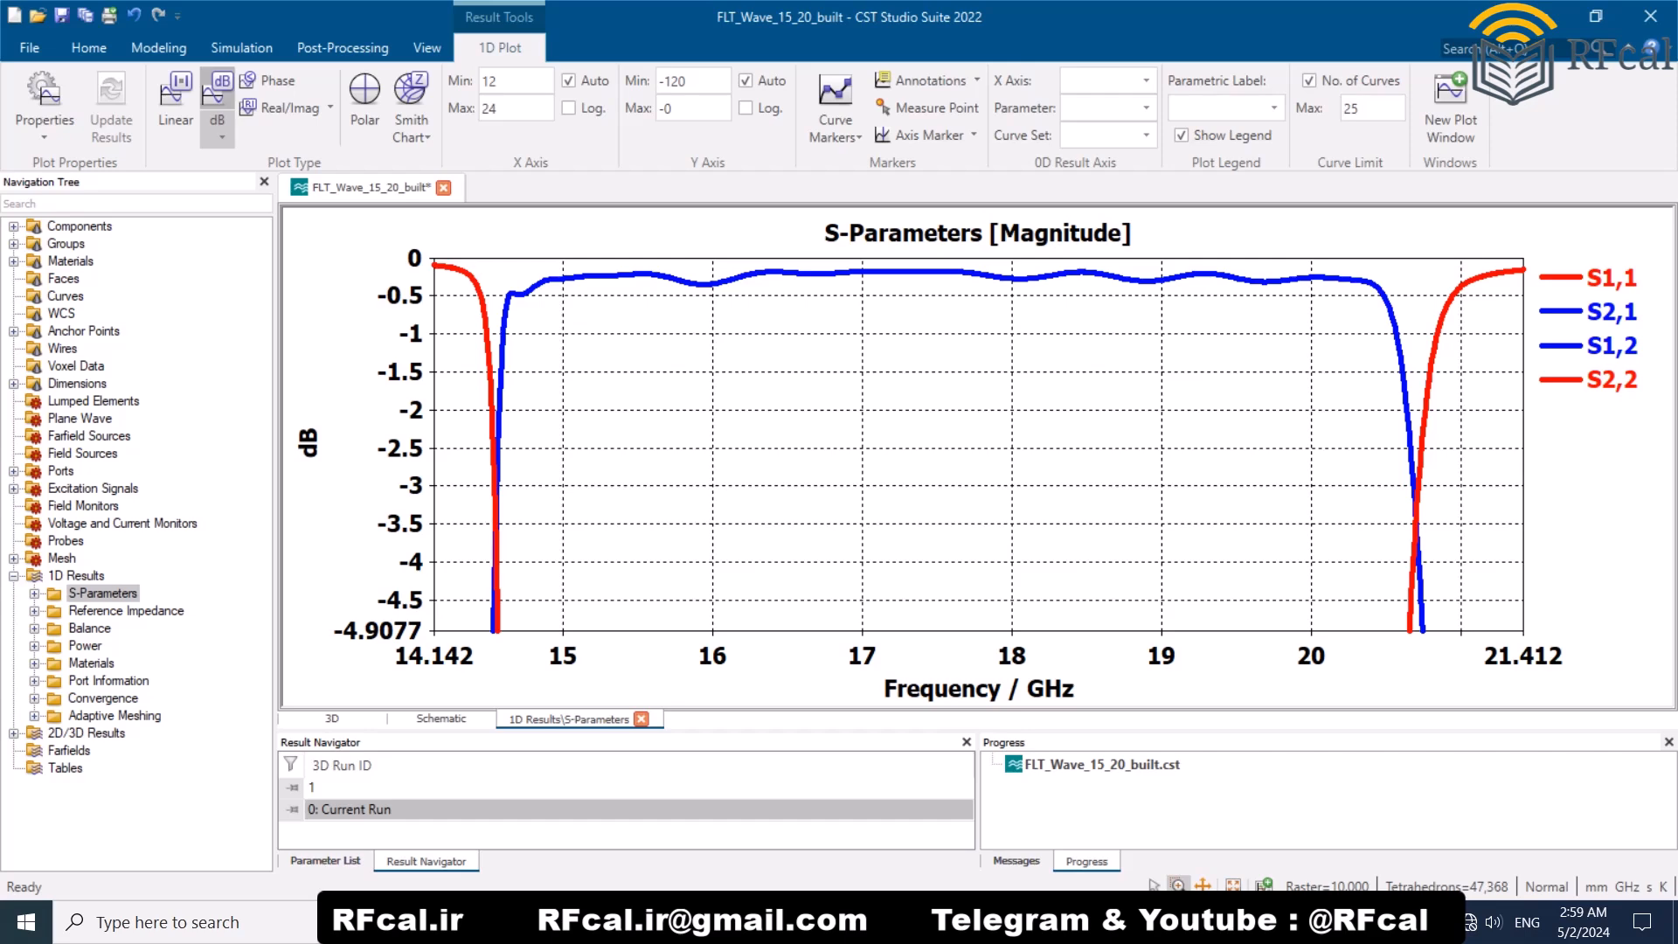
scroll(854, 357, down, 15)
scroll(854, 356, up, 1)
scroll(977, 444, down, 4)
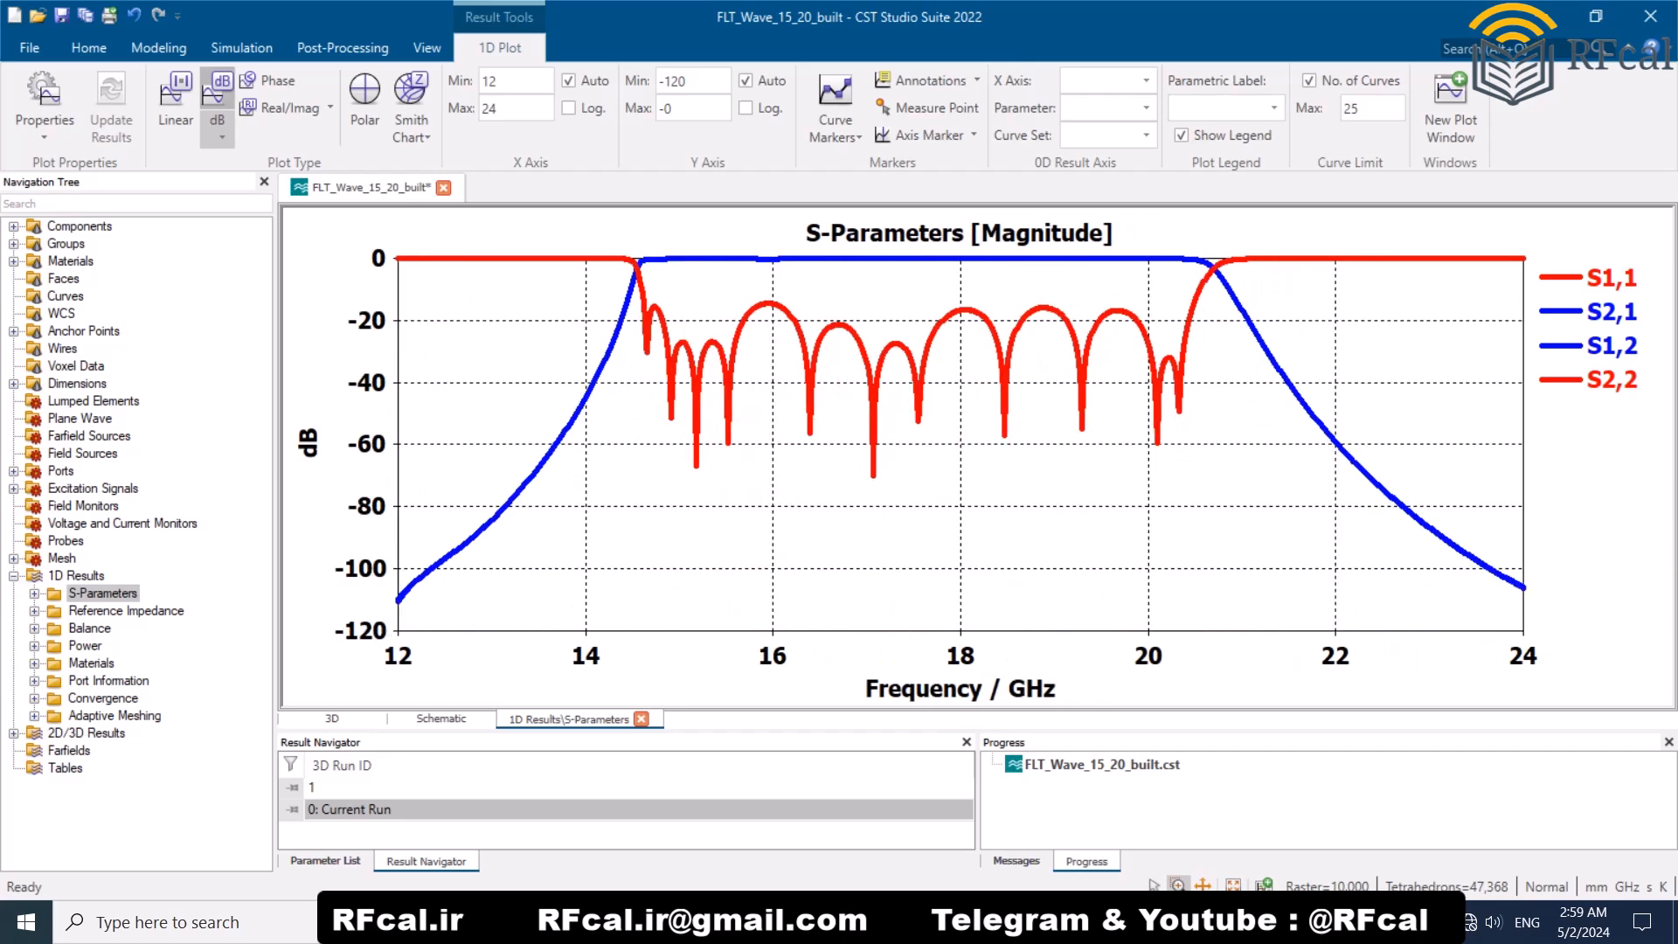
Step: Save and close the current project, and open the FLT_Wave_15_20_built_wide project
key(ctrl+s)
click(1651, 16)
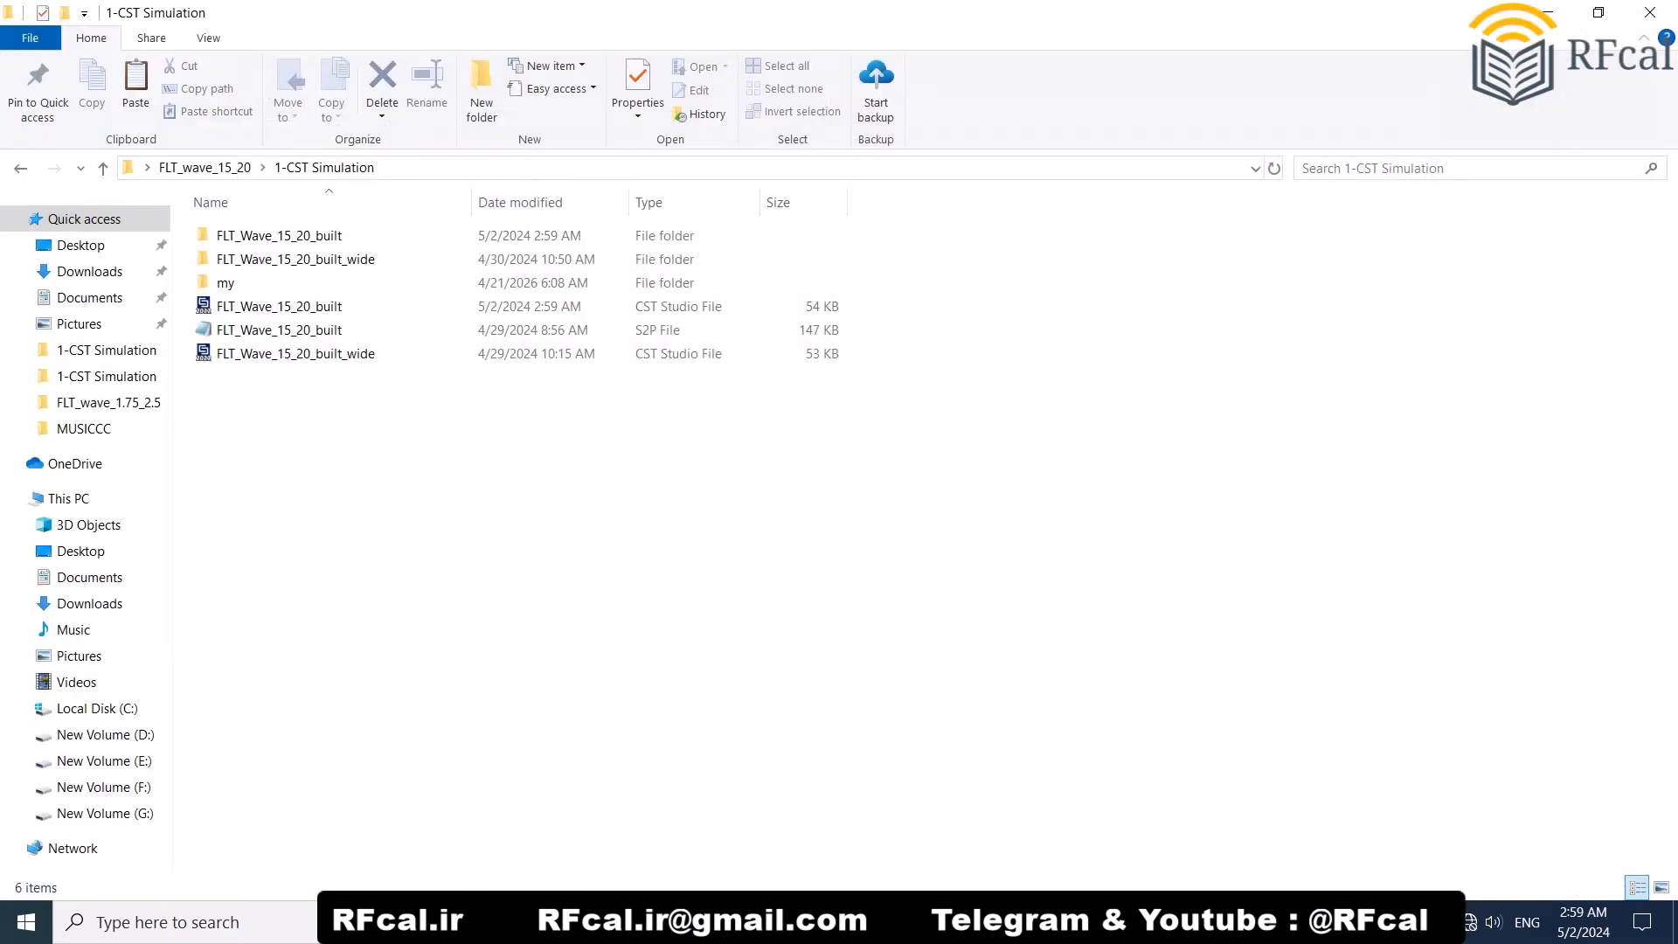
double_click(296, 354)
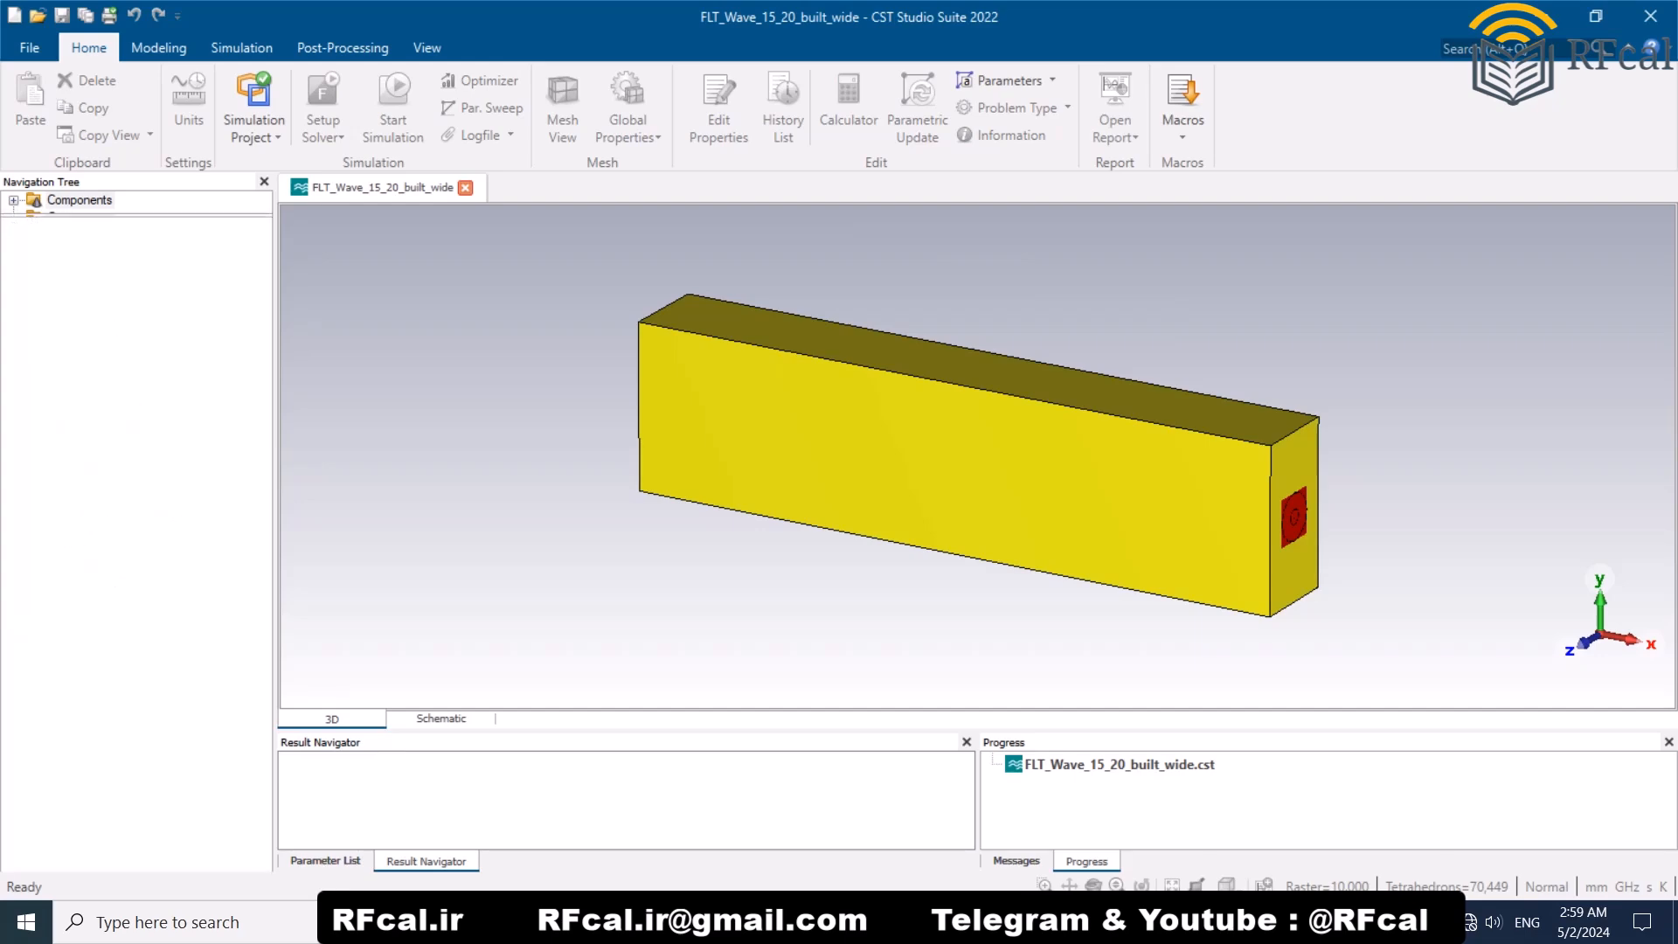
Step: Display the wide-band model's S-Parameters plot from the 1D results and close the project
click(13, 576)
click(103, 594)
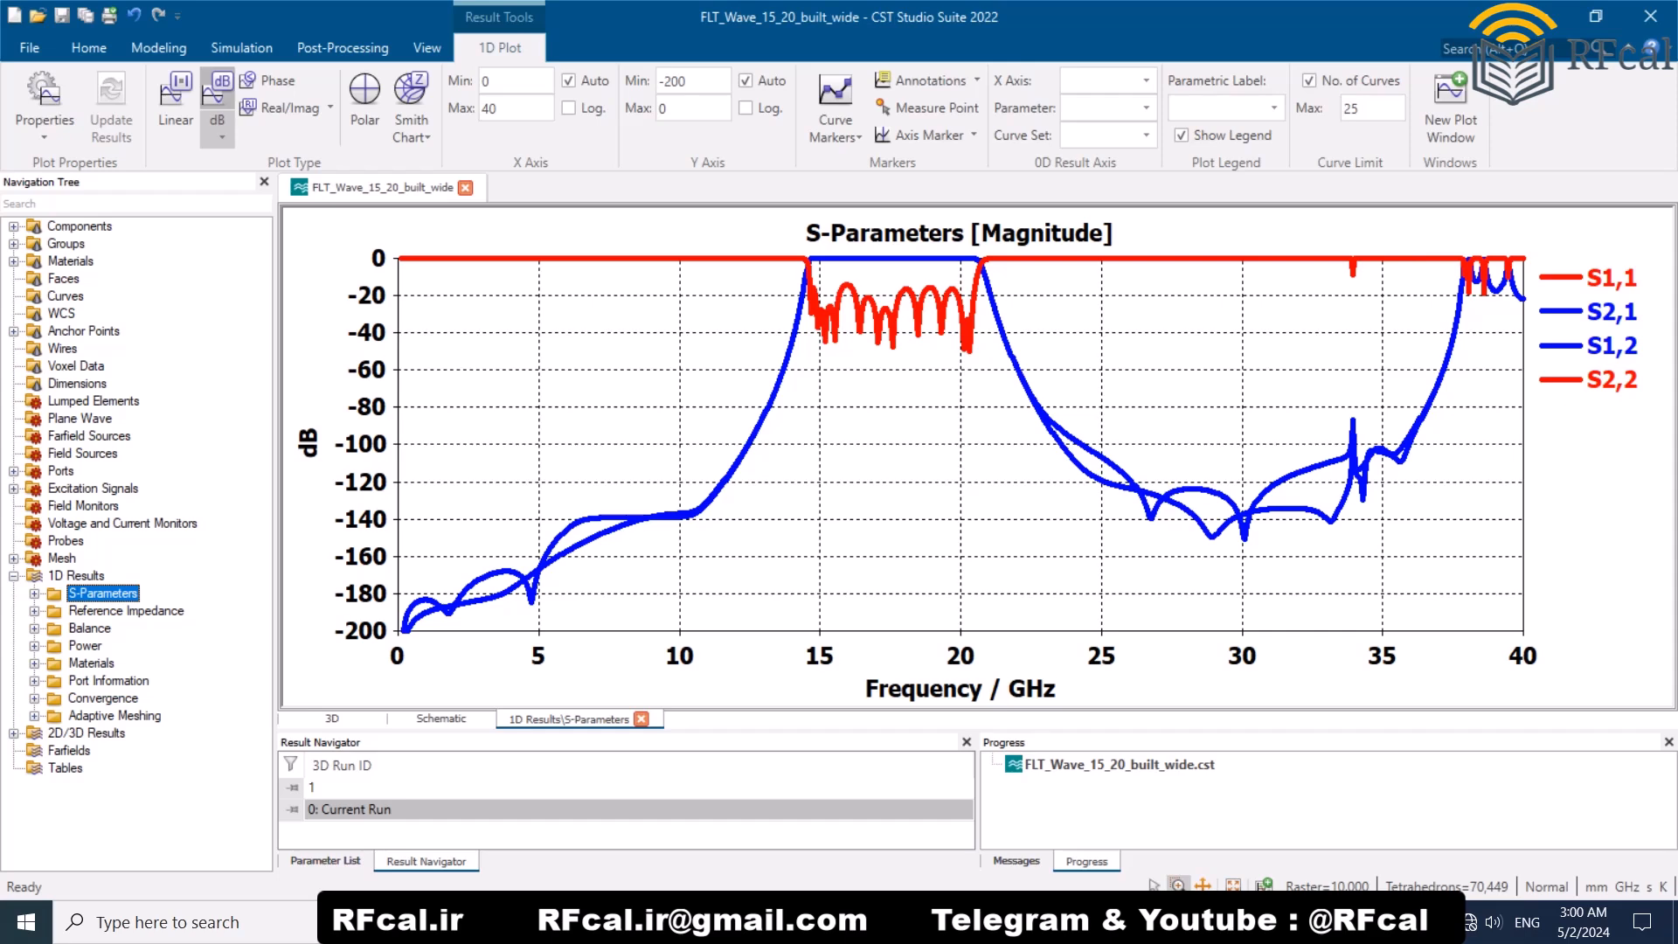
click(1651, 15)
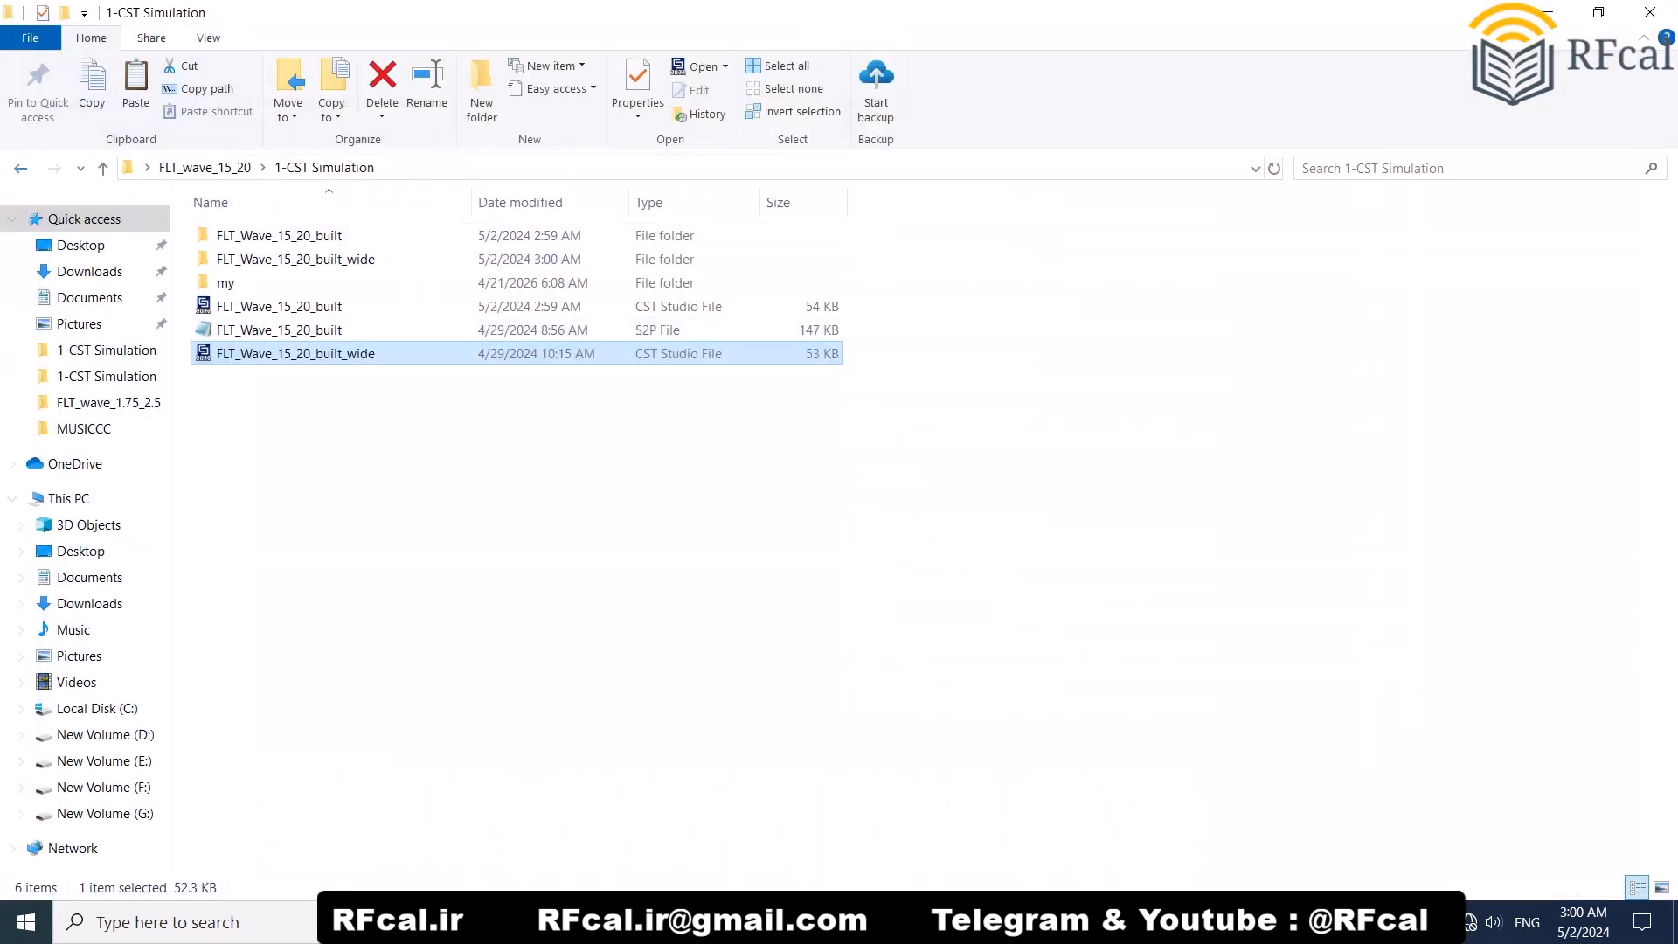
Step: Open the 2-Fabricated prototype folder and highlight the matching item in the outline note
key(BackSpace)
key(Down)
key(Return)
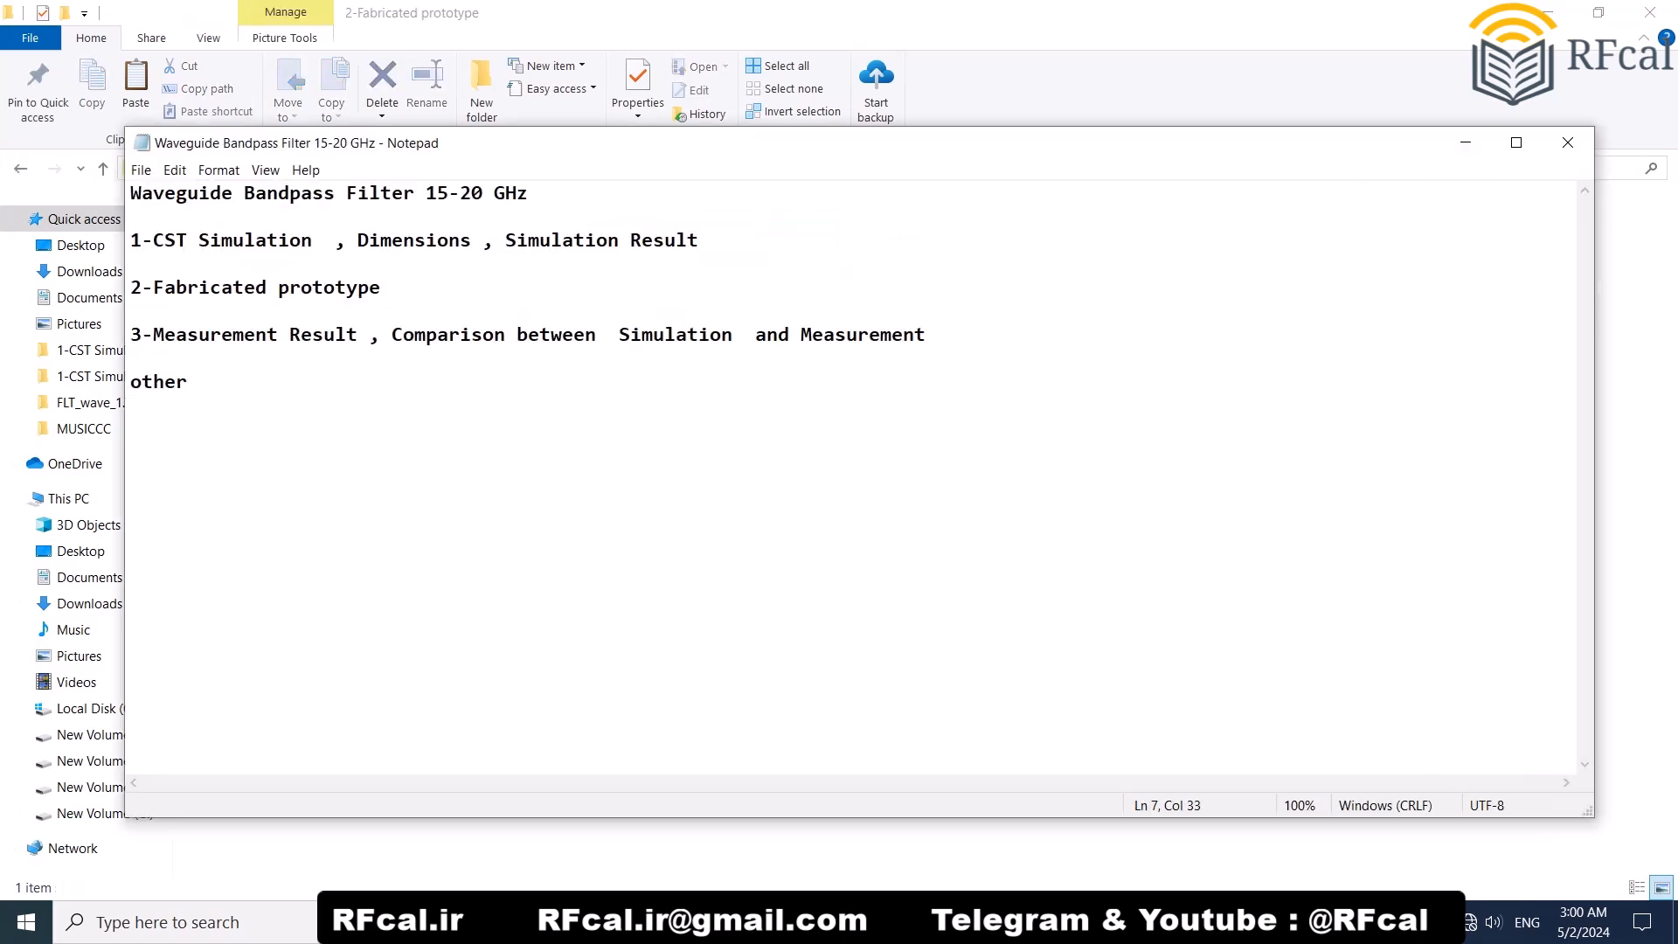
drag(210, 288, 385, 289)
click(390, 289)
click(1466, 143)
Step: View the prototype photo 145901 and close it
click(247, 236)
double_click(248, 236)
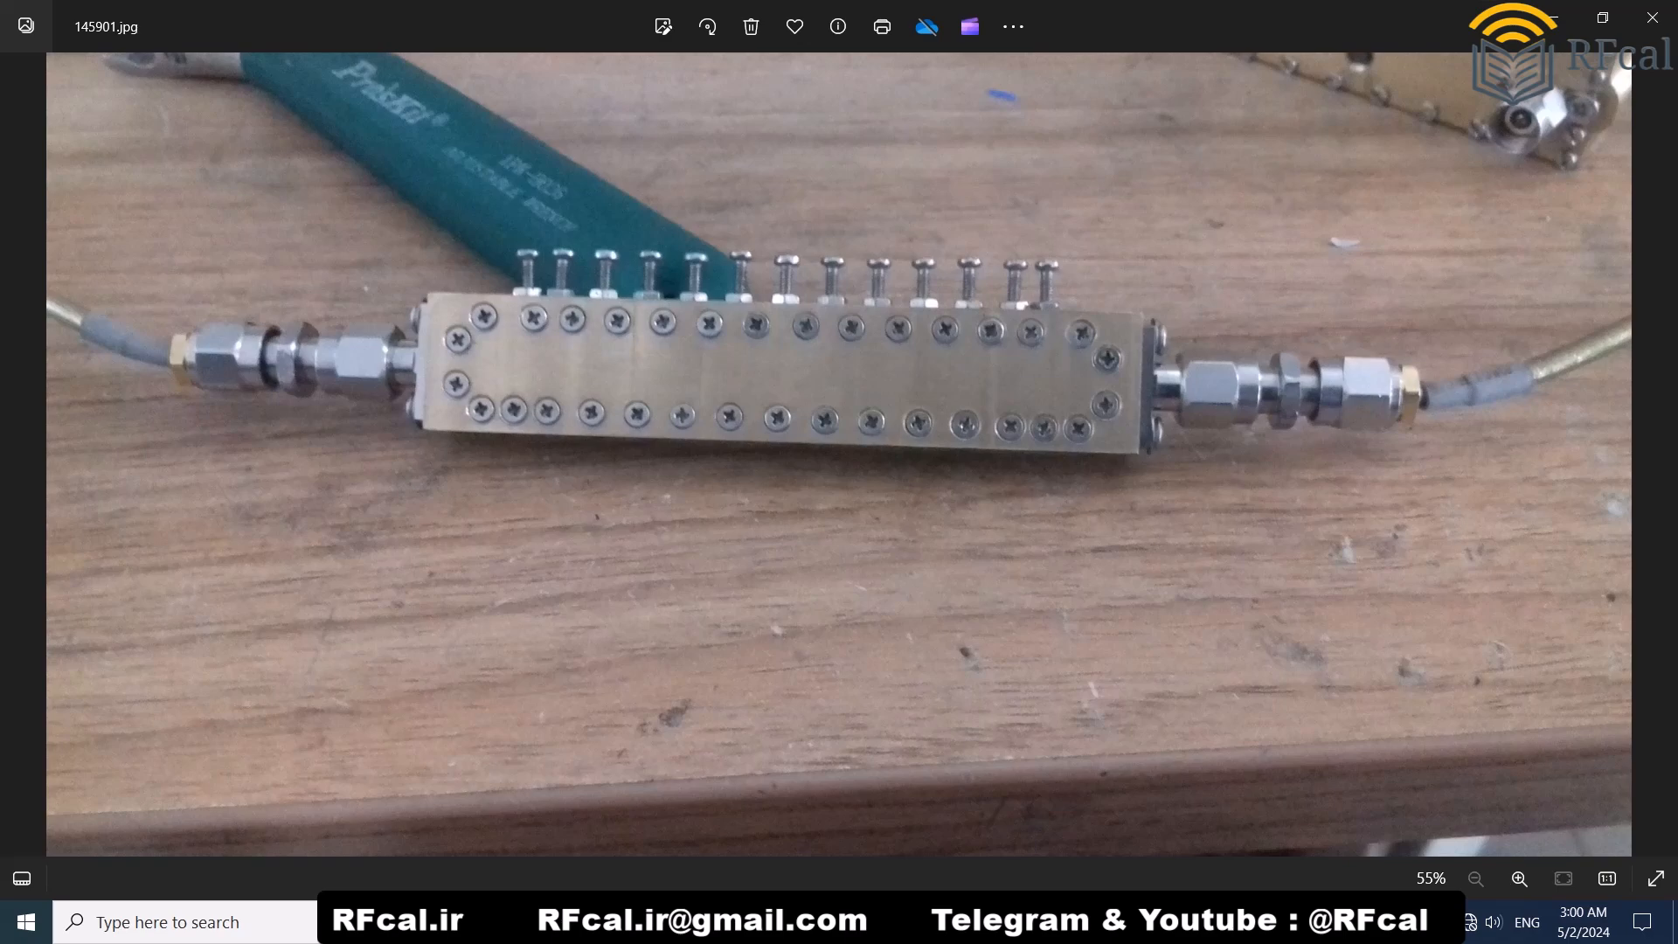
click(1652, 18)
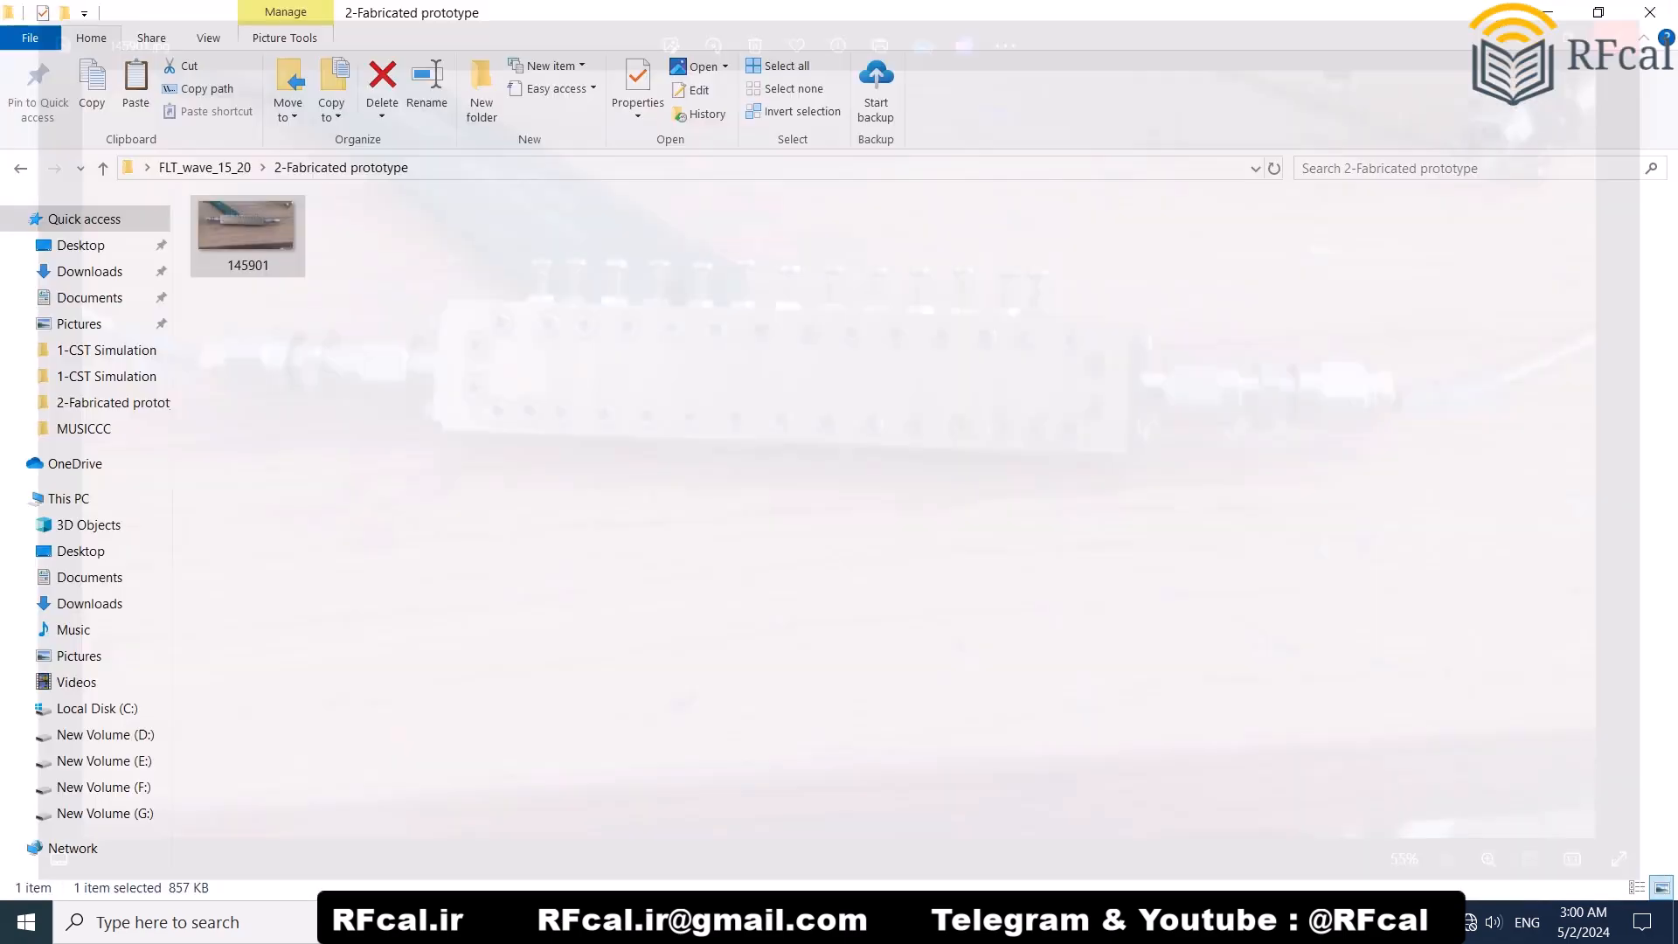
Step: Go from the prototype folder to the 3-Measurement Result folder
key(BackSpace)
key(Down)
key(Return)
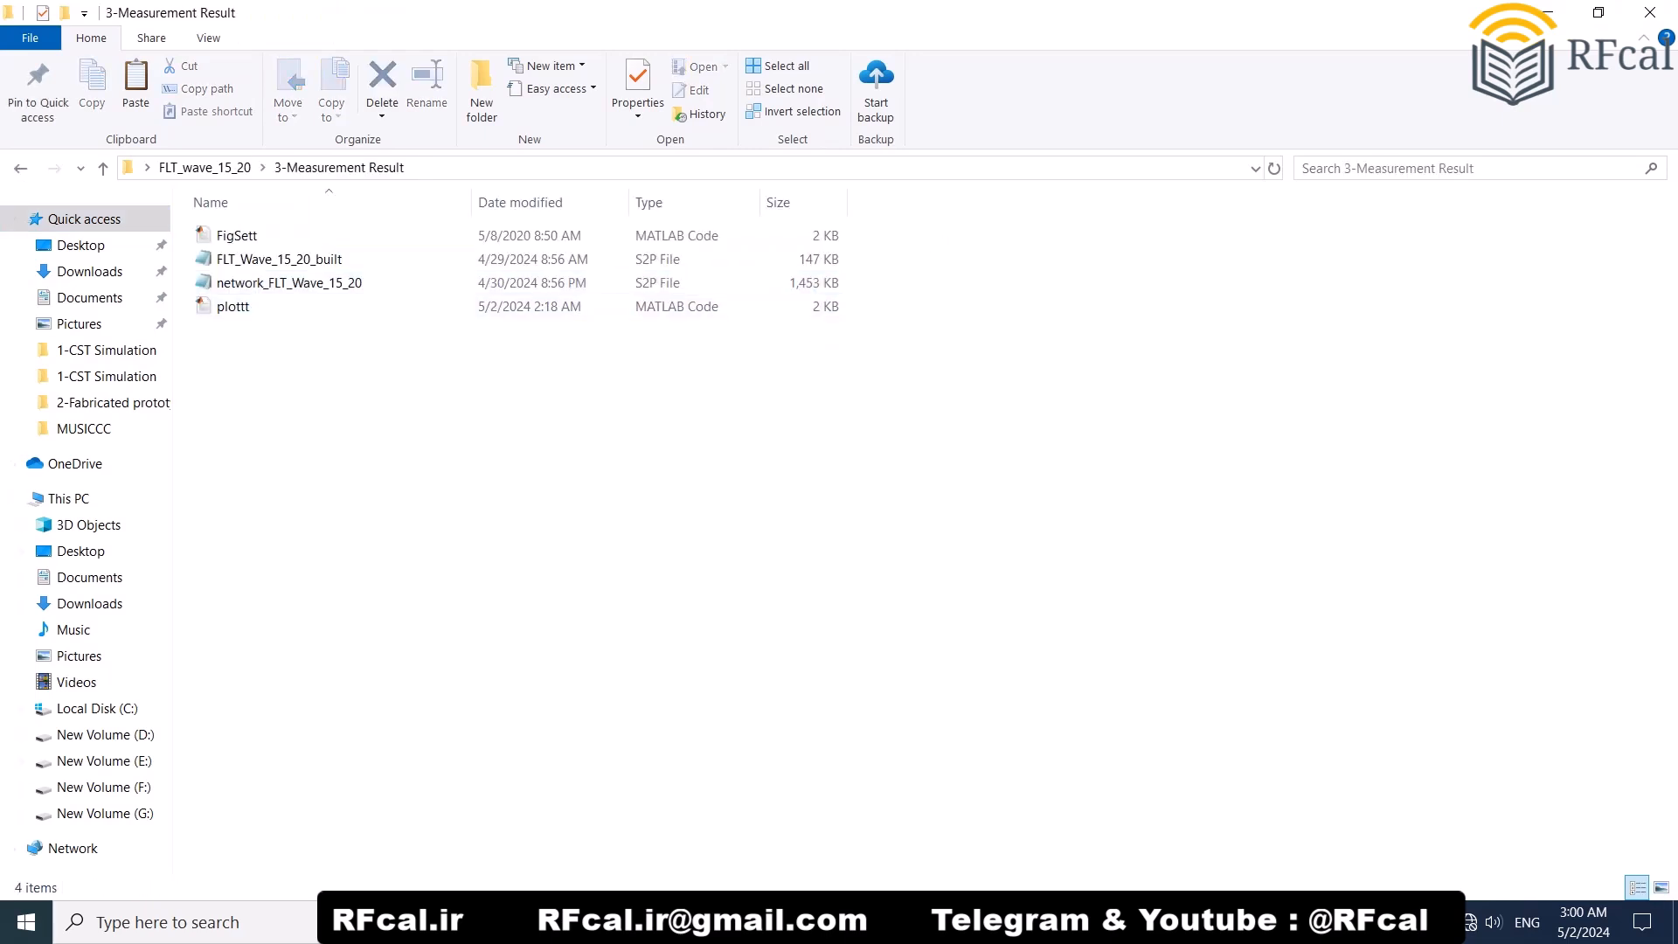
Step: Highlight the measurement result and simulation comparison item in the outline note, and minimise the note
key(alt+Tab)
drag(186, 335, 925, 336)
click(348, 336)
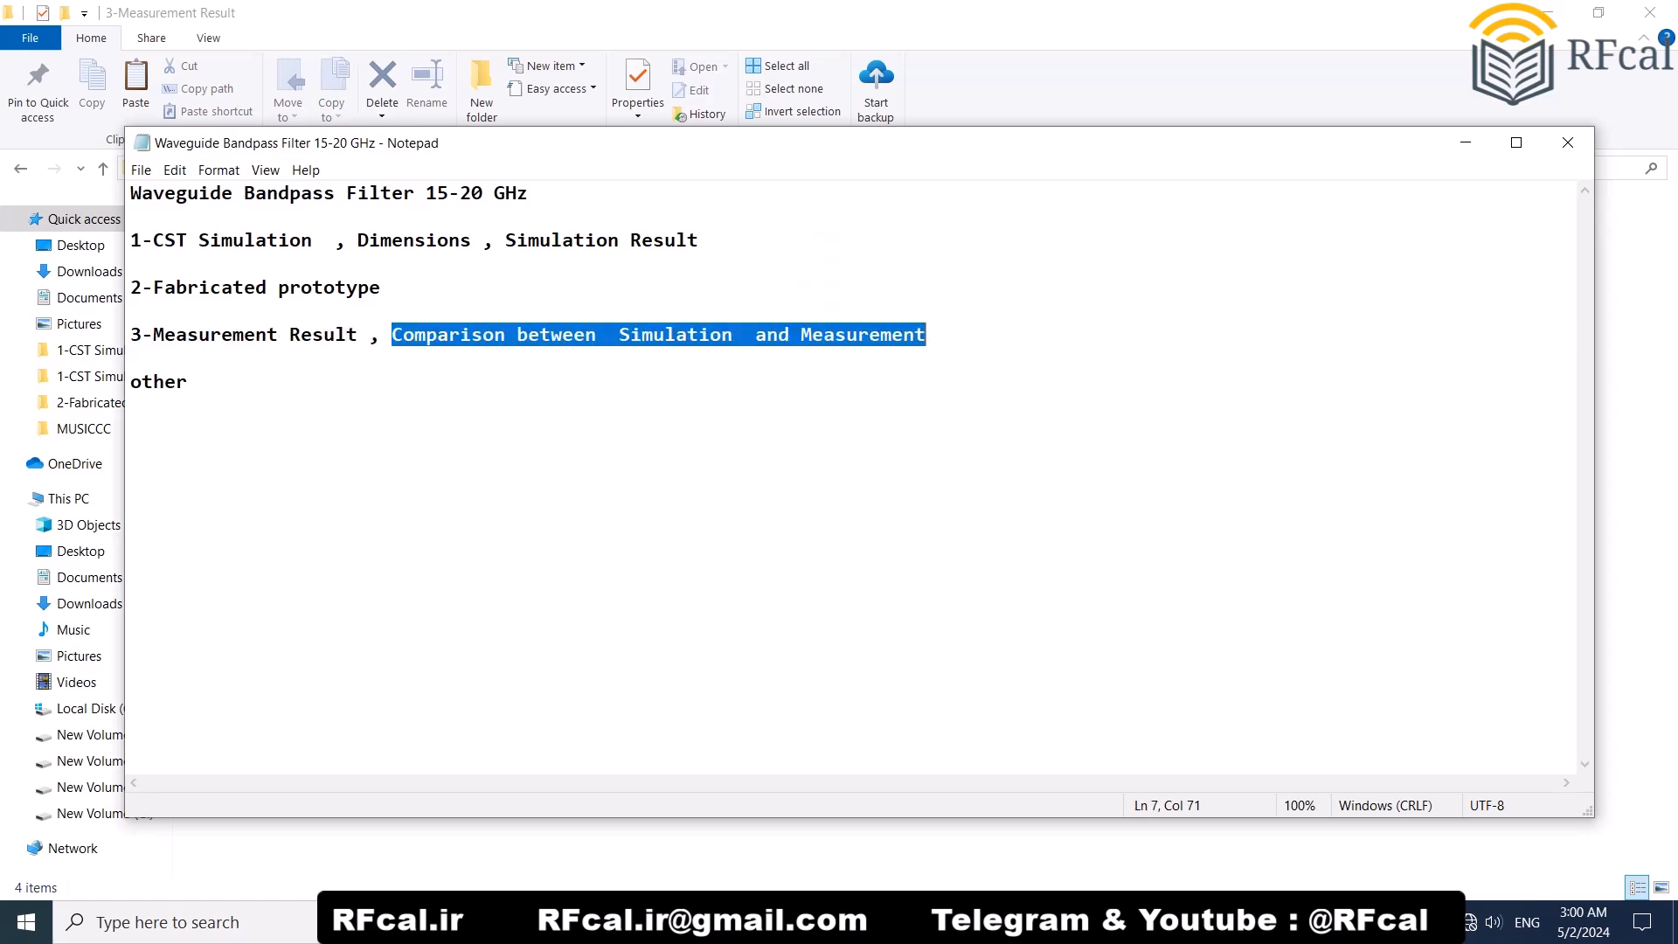
click(891, 335)
click(1466, 142)
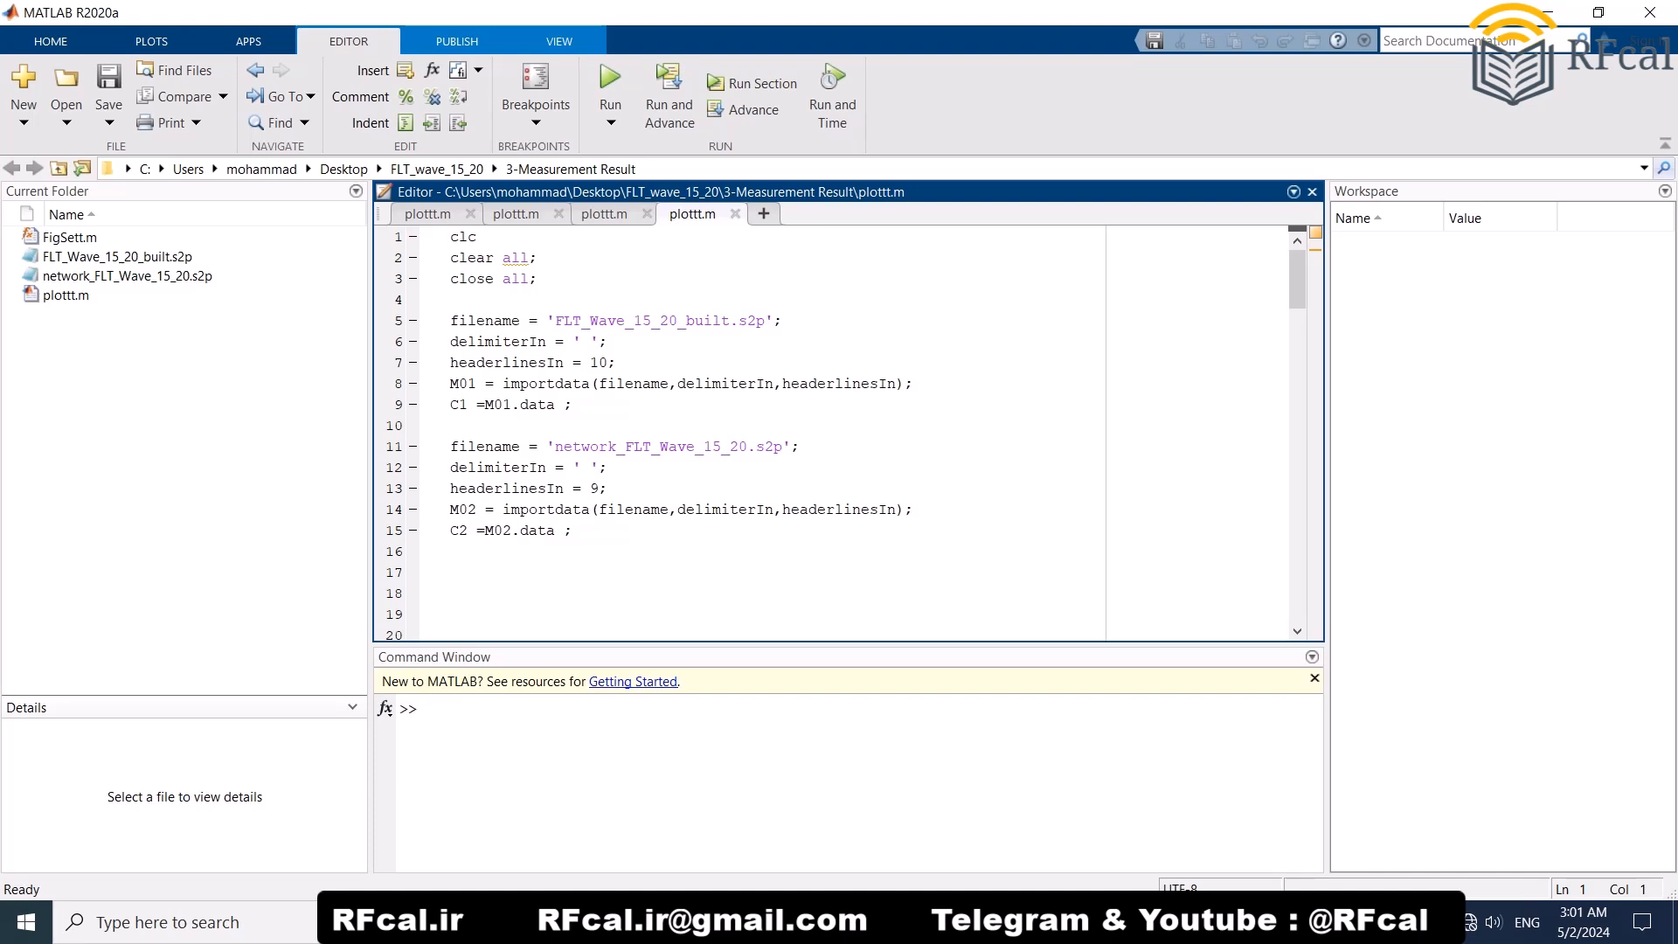
Step: Highlight the simulation and measurement S2P file names in the plottt.m script, and minimise MATLAB
drag(590, 321, 750, 321)
click(695, 321)
drag(598, 446, 713, 447)
click(712, 447)
click(1548, 12)
Step: Open network_FLT_Wave_15_20.s2p in Notepad++ and look through its measurement data towards the end of the file
click(290, 283)
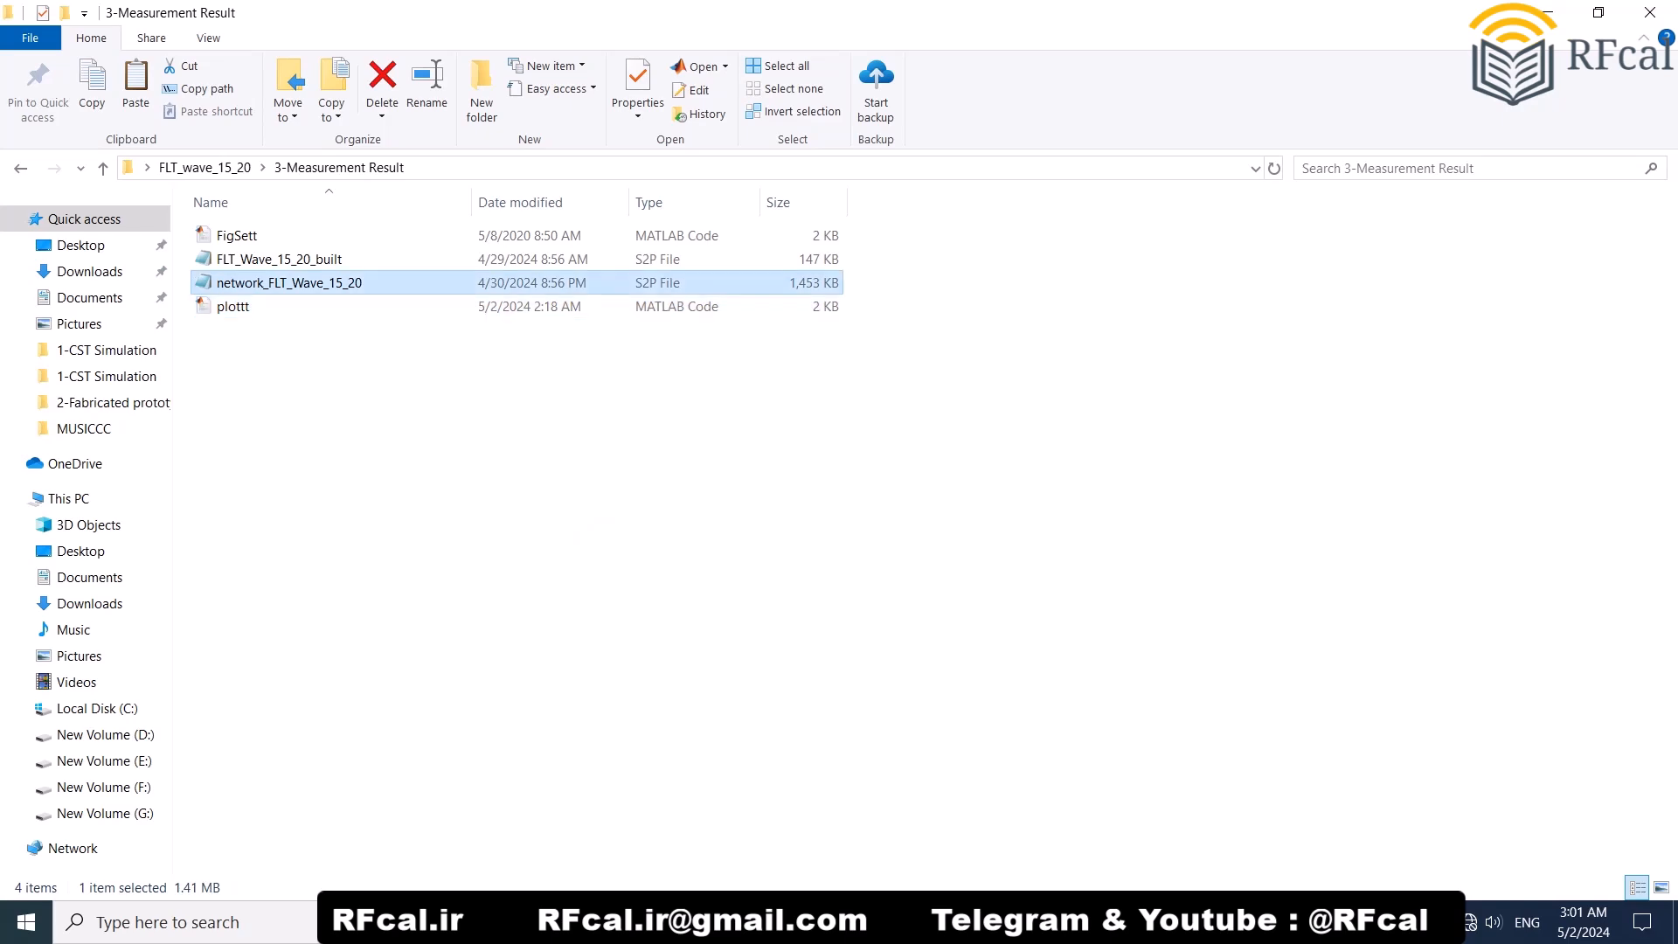
right_click(322, 282)
click(411, 372)
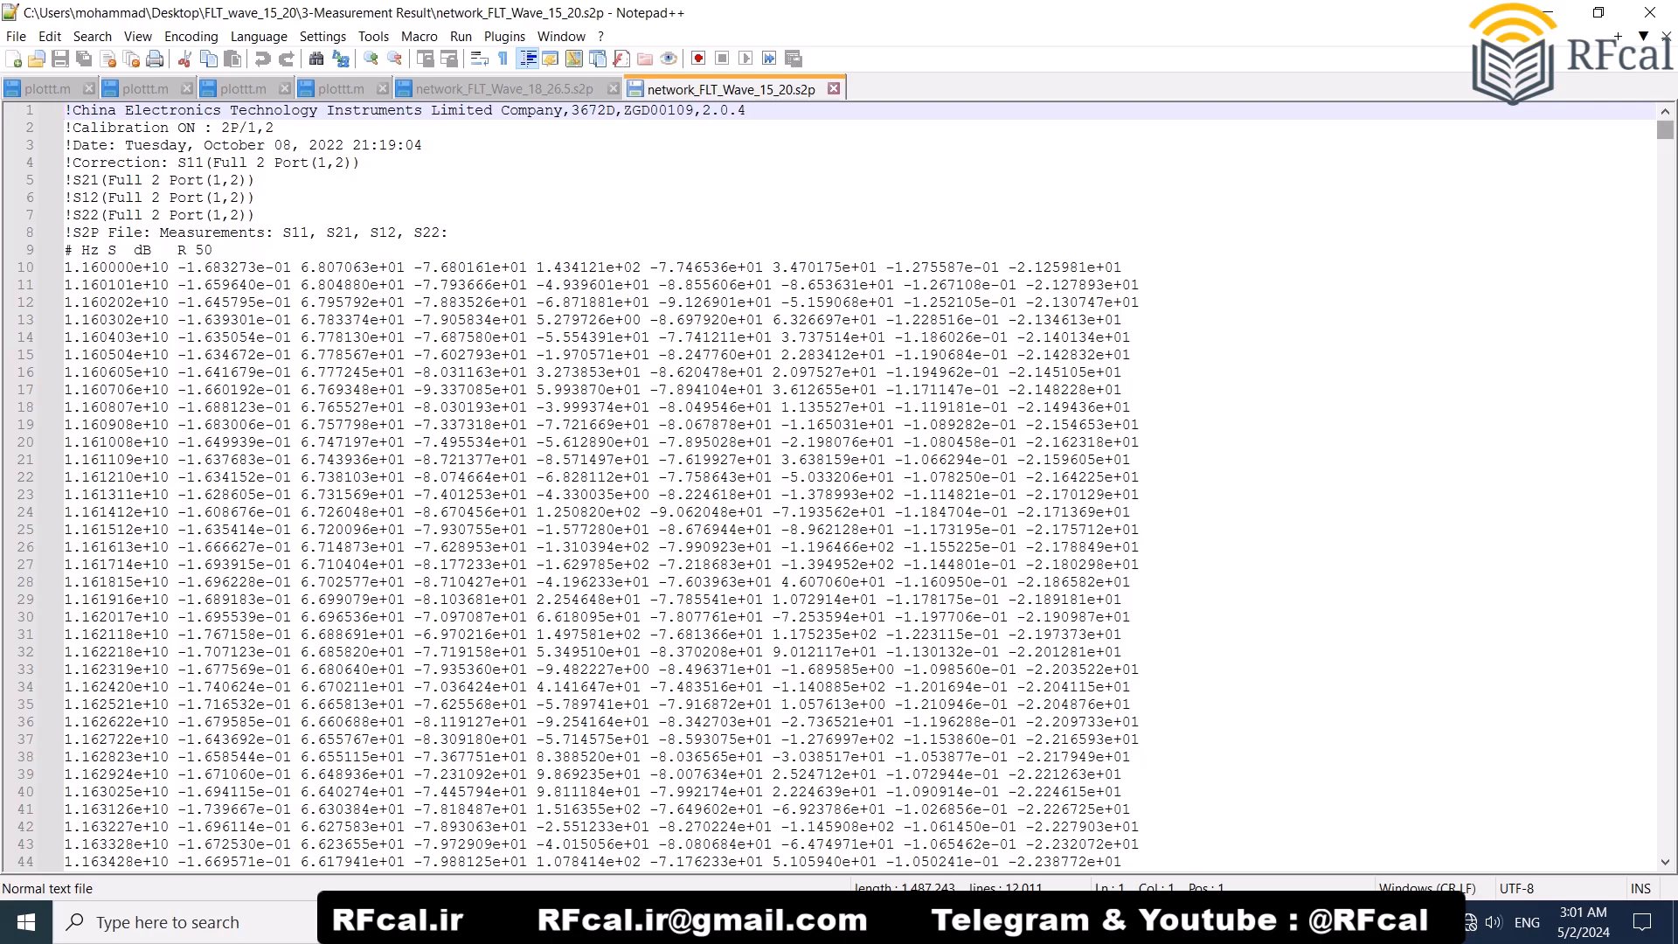
drag(1666, 129, 1665, 835)
scroll(831, 486, down, 18)
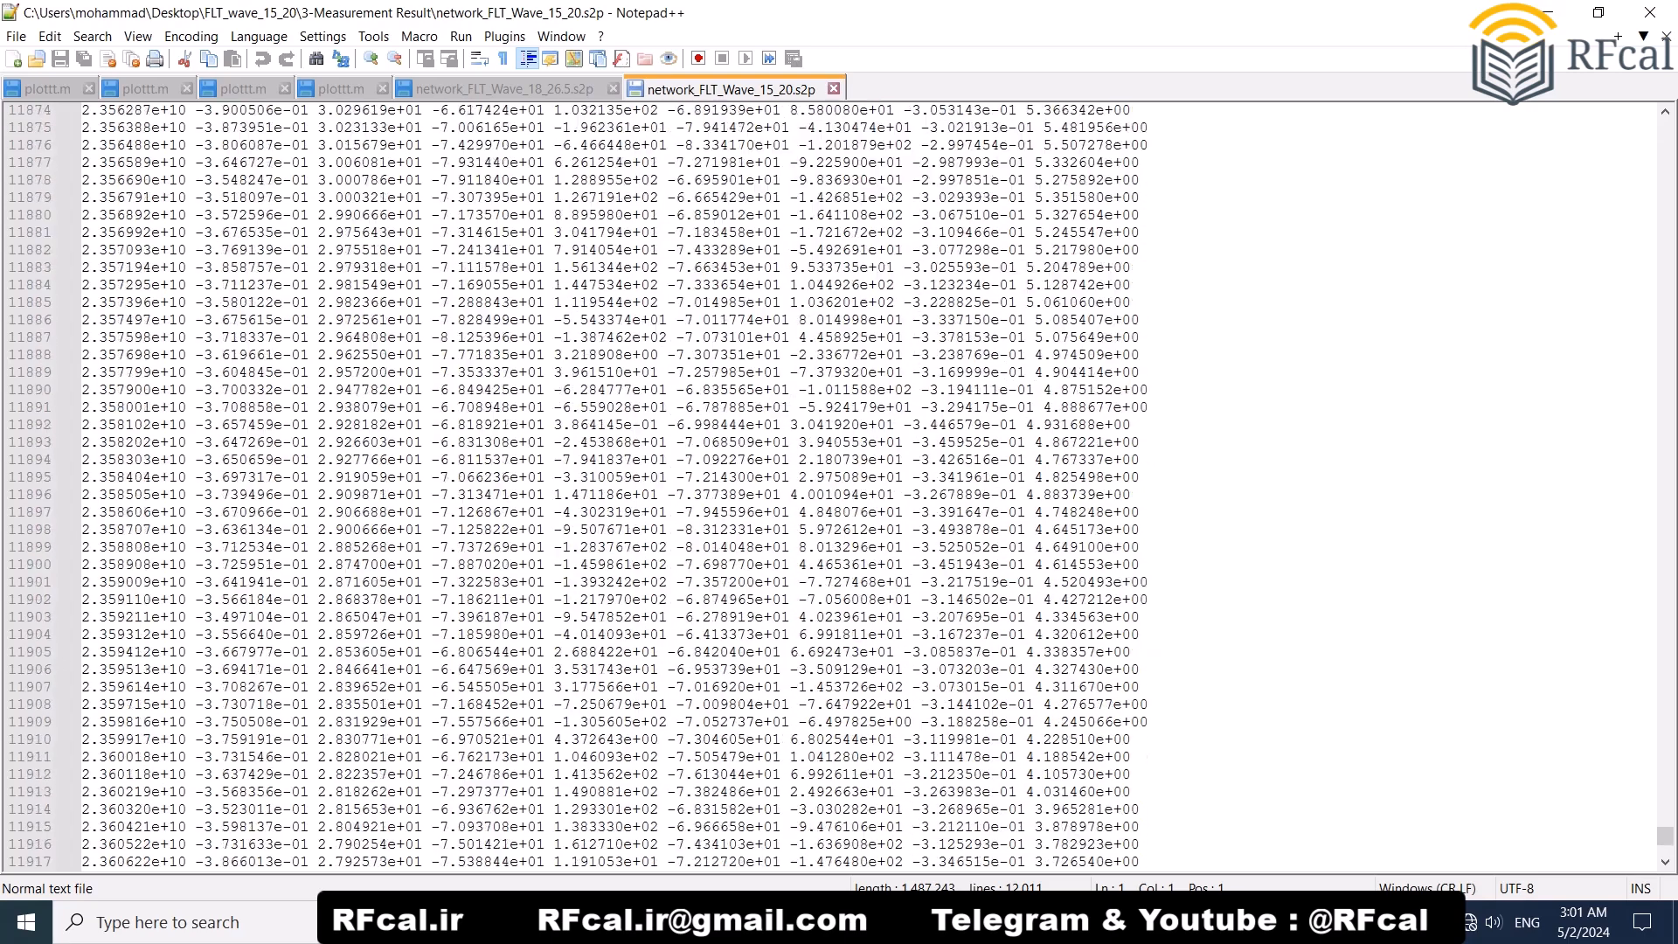
Step: Look at the last data rows and the header lines of network_FLT_Wave_15_20.s2p, and close Notepad++
scroll(830, 486, down, 17)
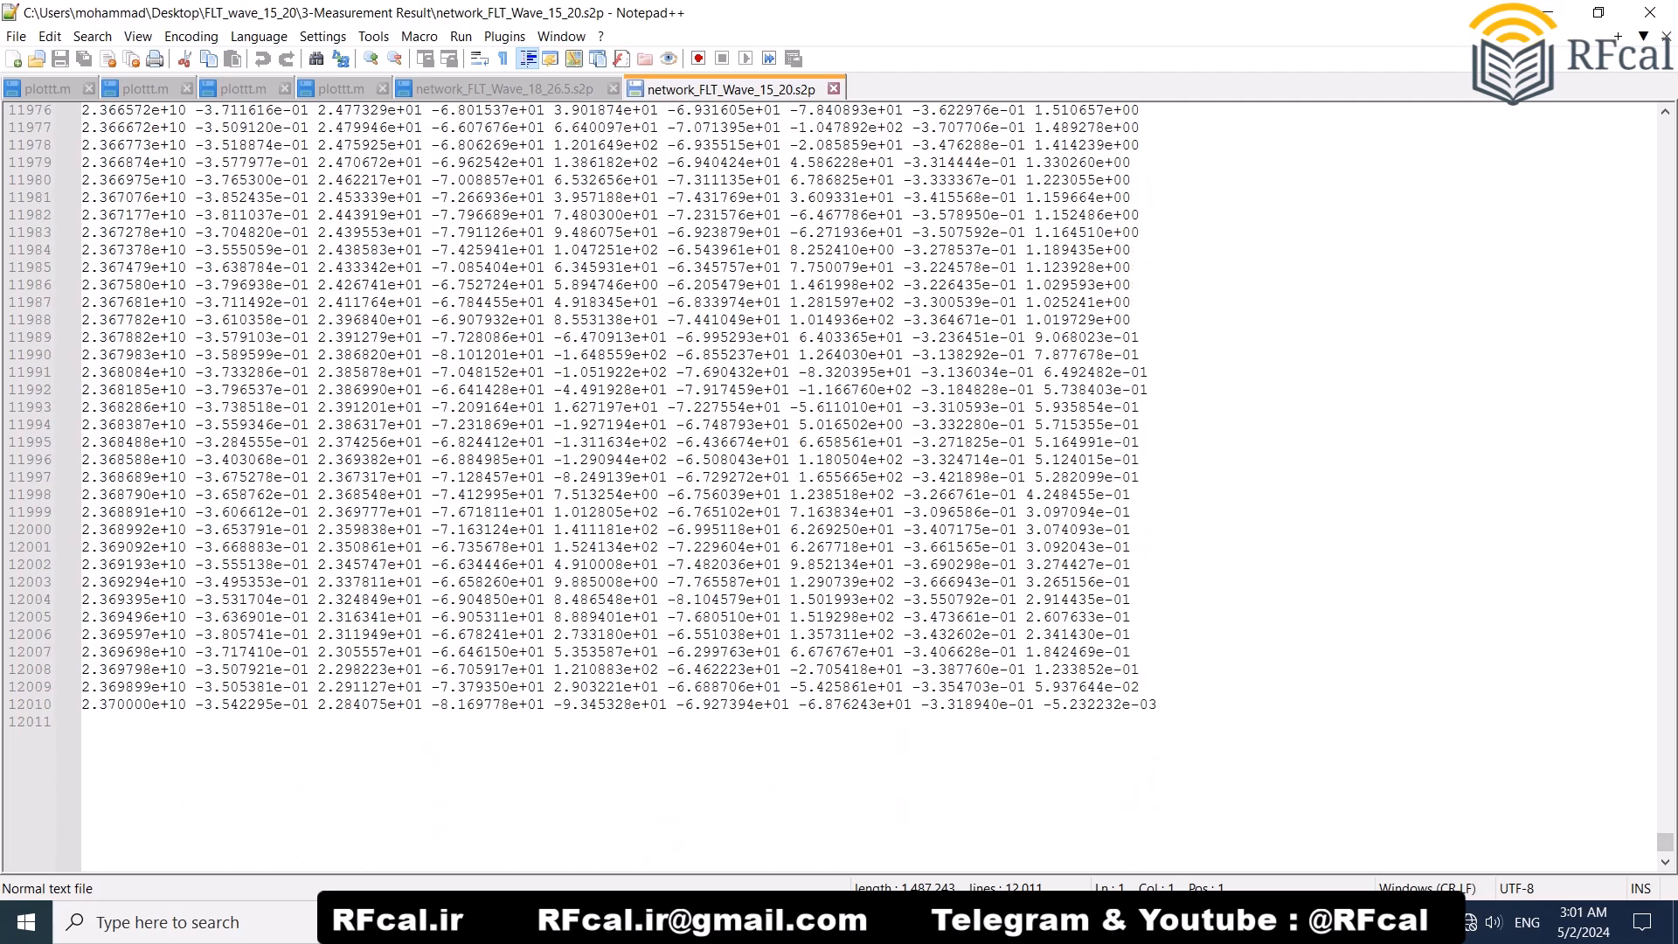
drag(1665, 842, 1666, 128)
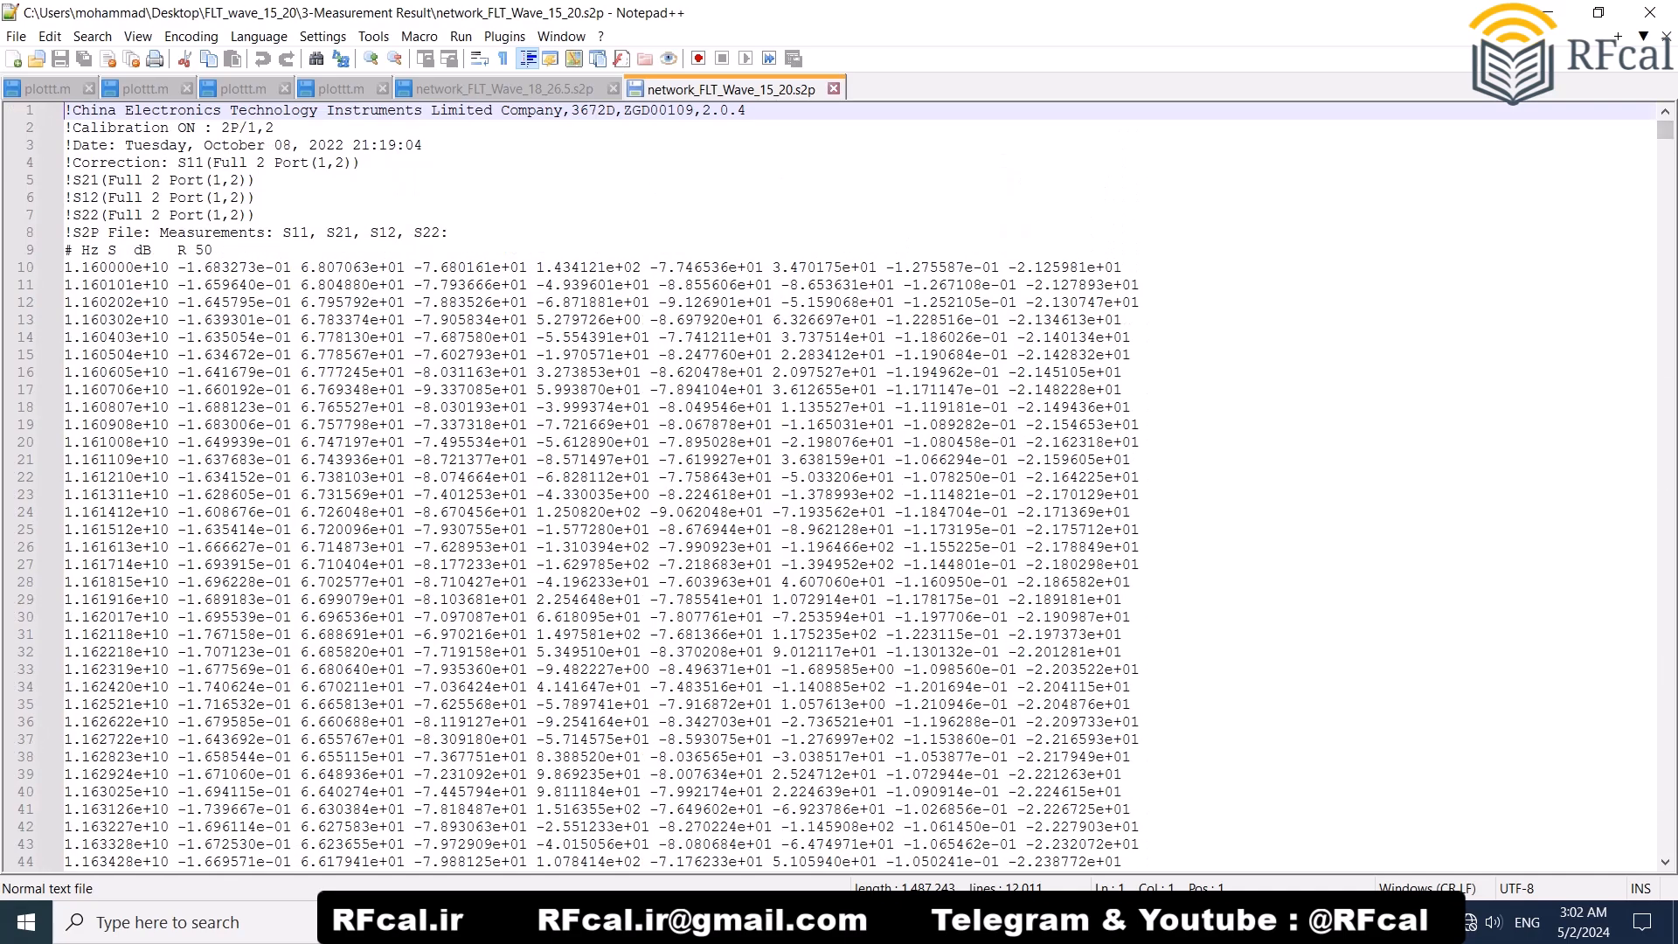
click(1651, 12)
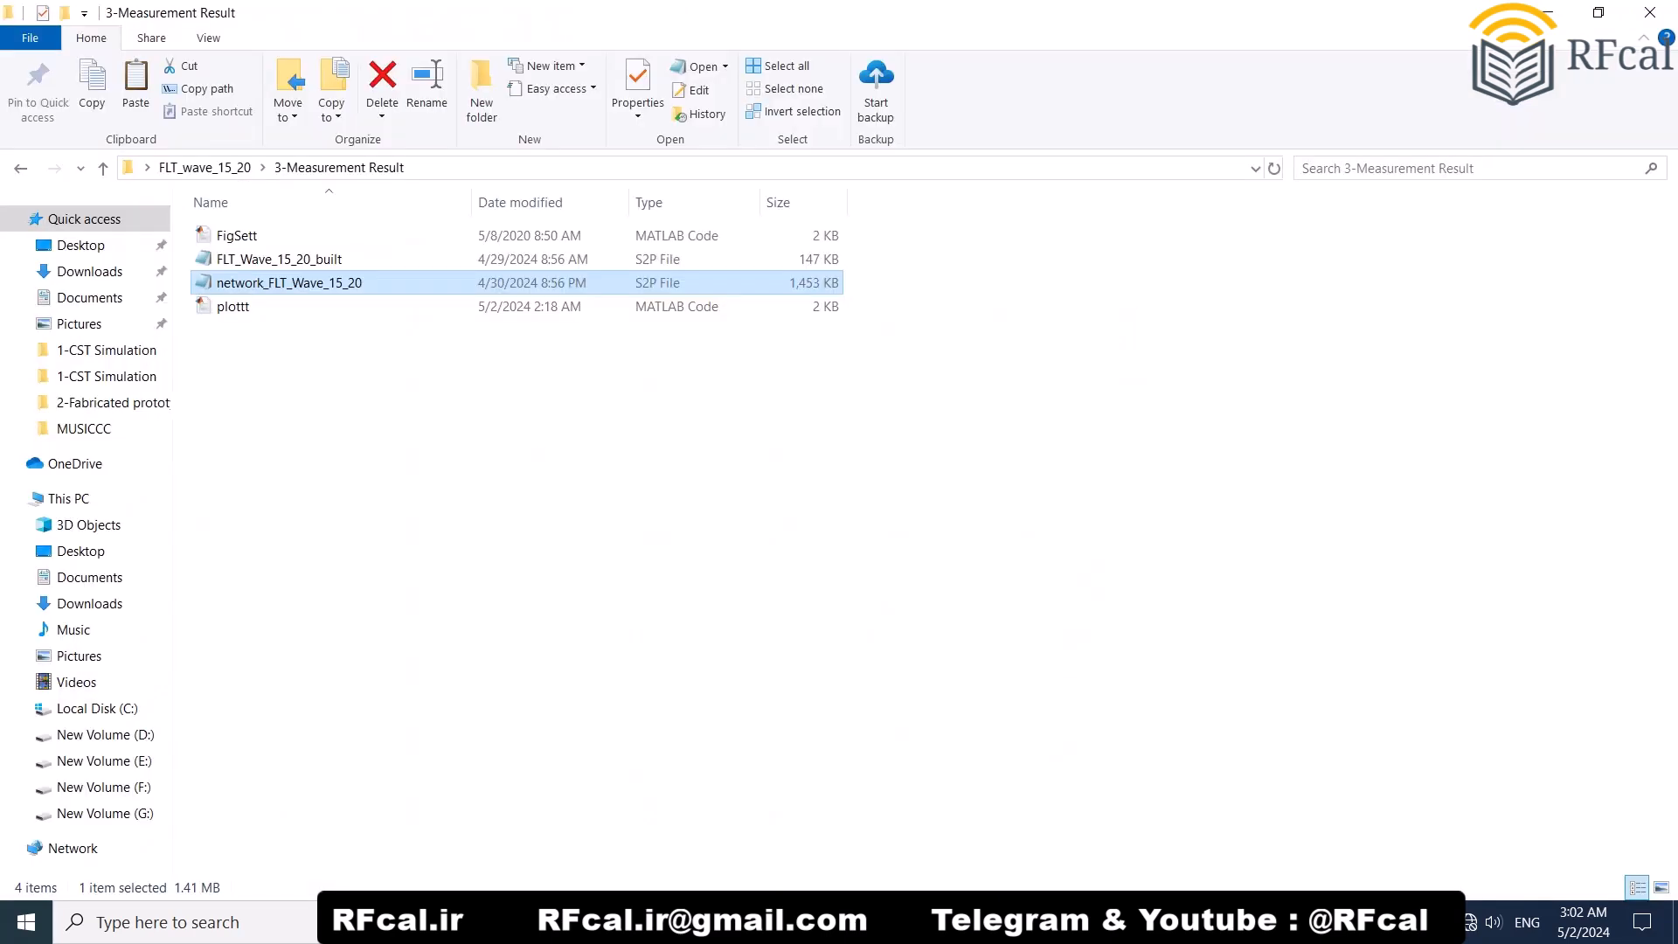
Step: Switch to MATLAB, run the plottt.m script, and maximise the figure comparing simulated and measured S21
click(1651, 12)
key(F5)
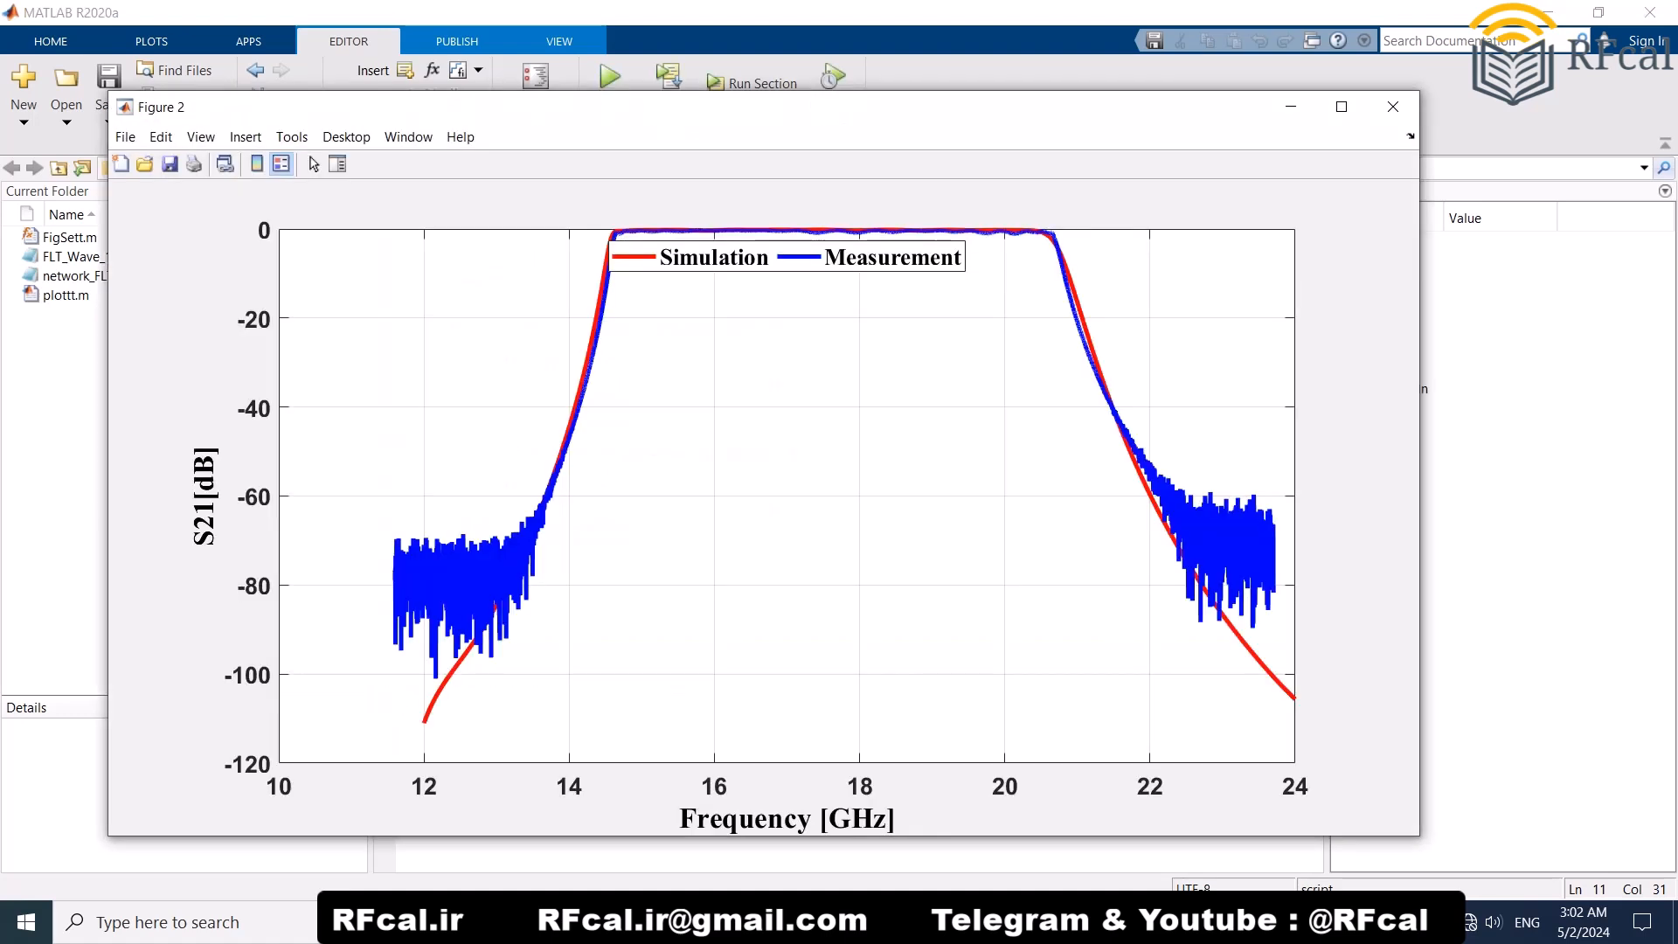
click(1342, 107)
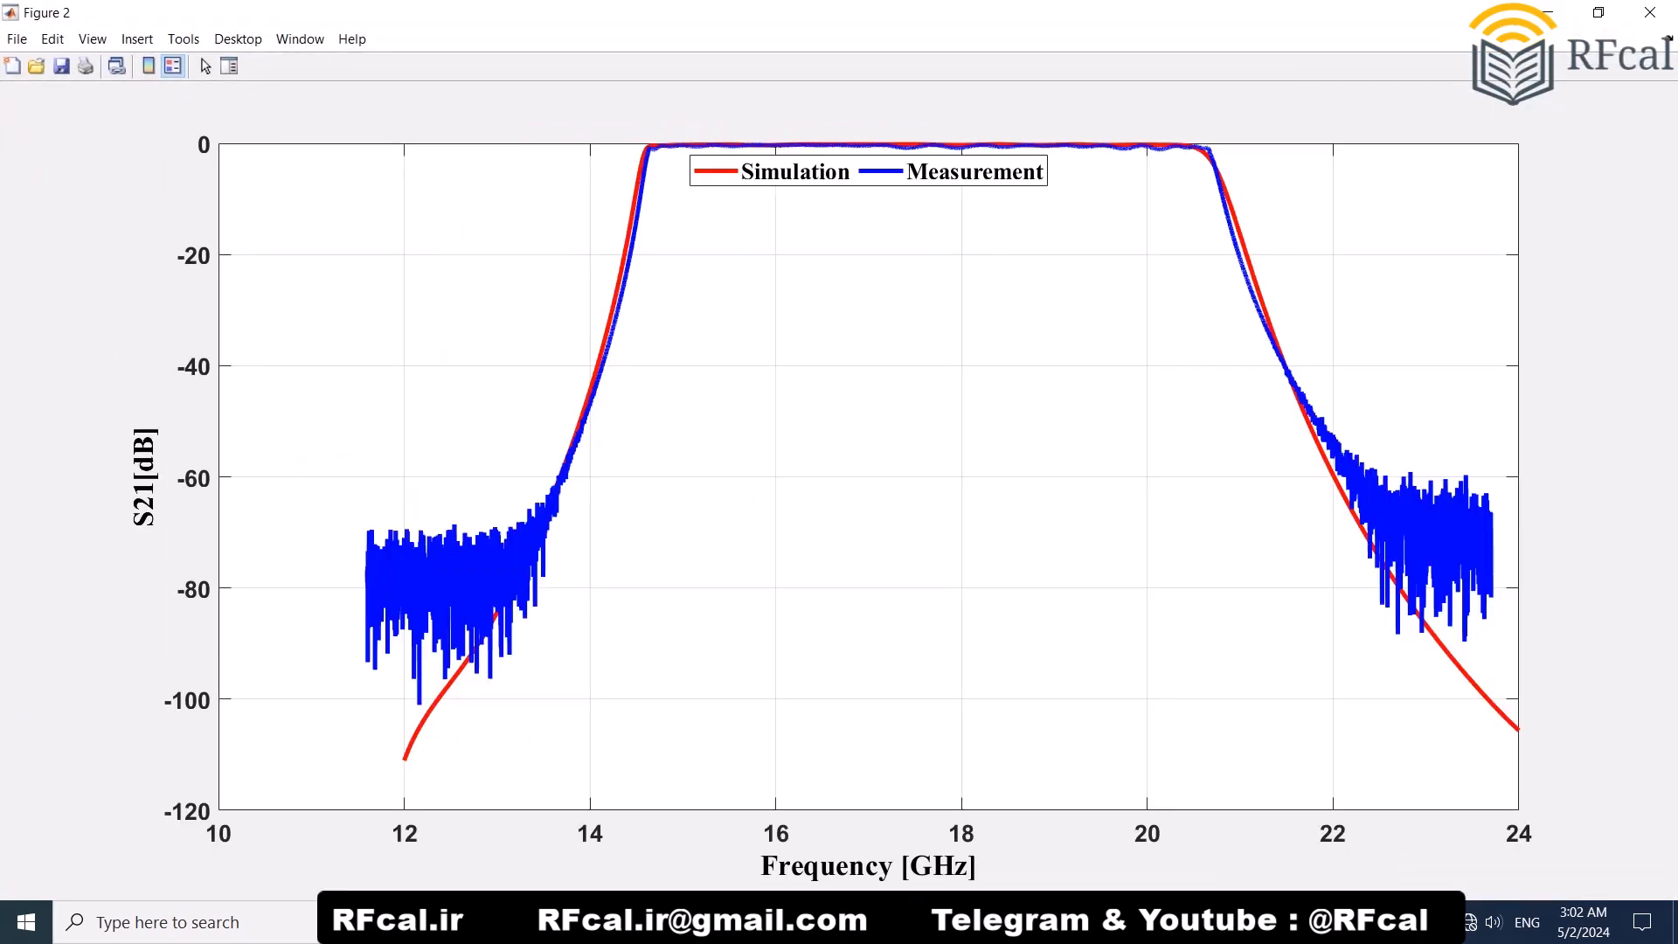
Step: Inspect the S21 passband ripple between about 14.4 and 20.9 GHz with the legend moved clear of the curves, and close the figure
drag(869, 172, 867, 258)
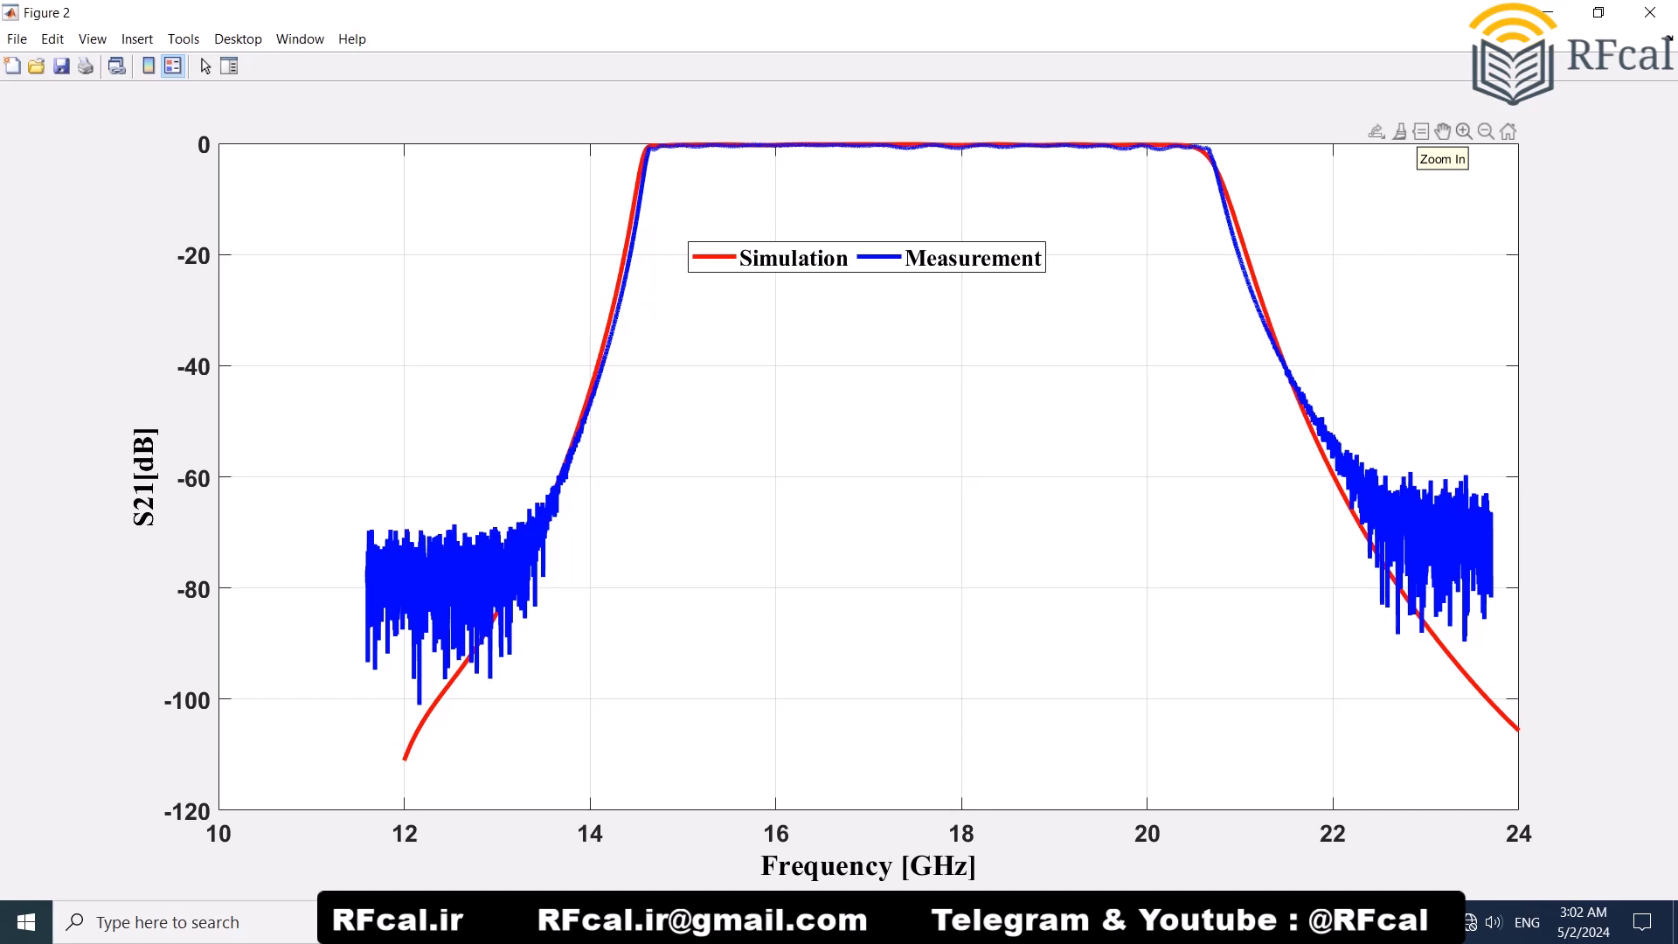
click(1465, 131)
drag(1230, 162, 628, 144)
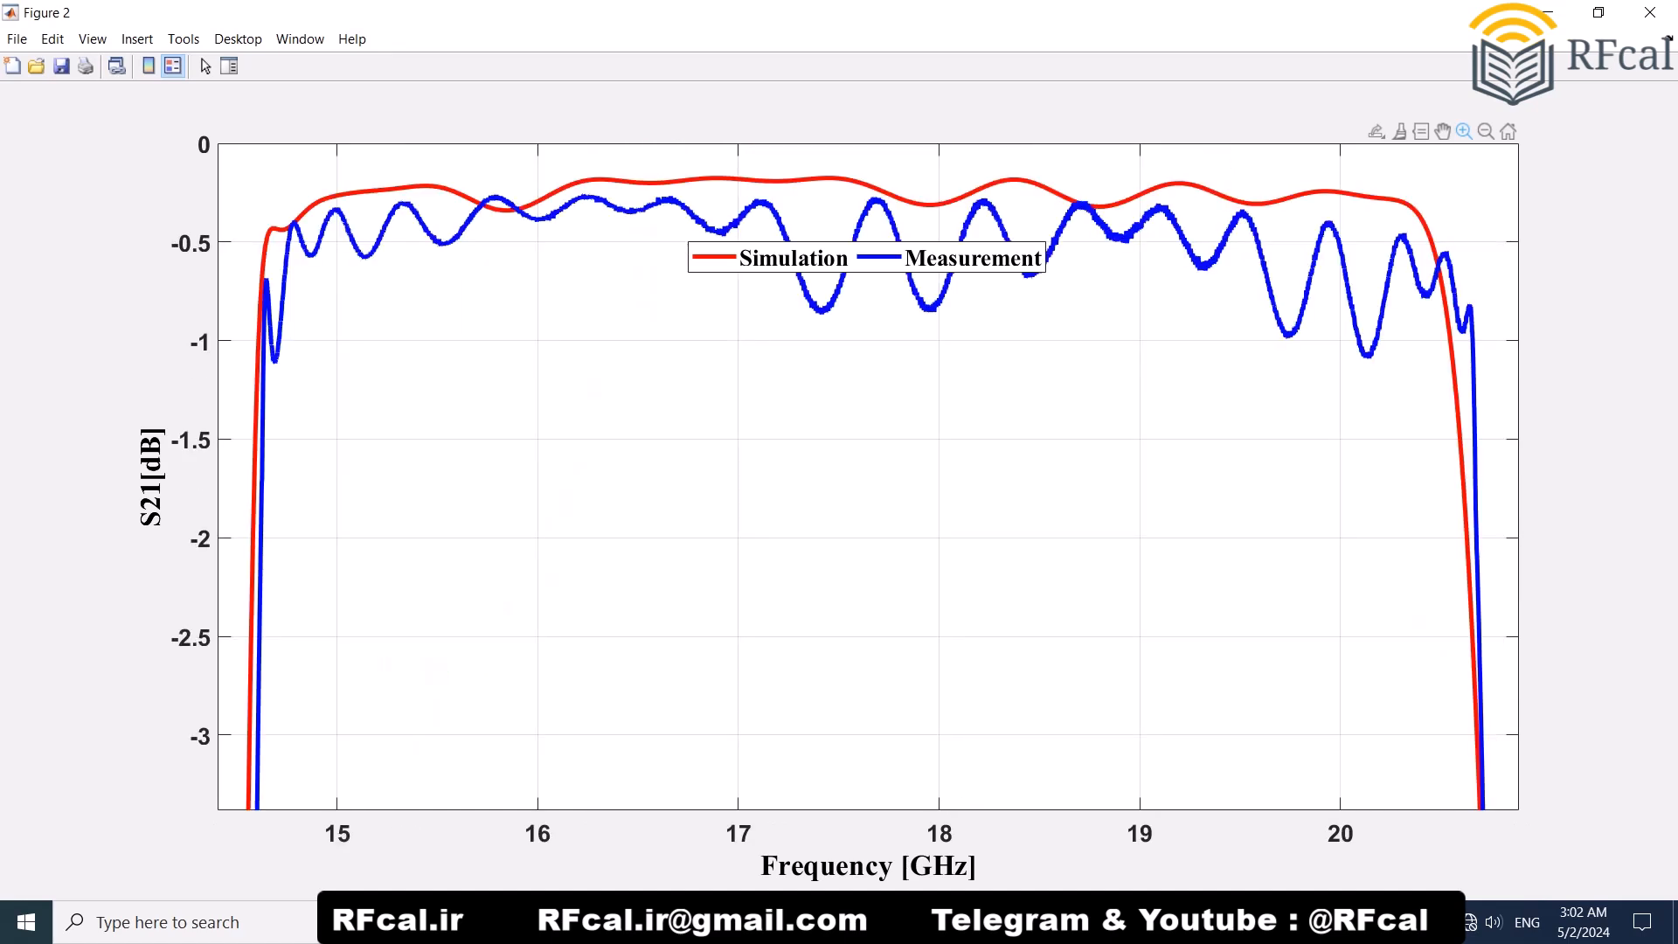
drag(868, 258, 865, 402)
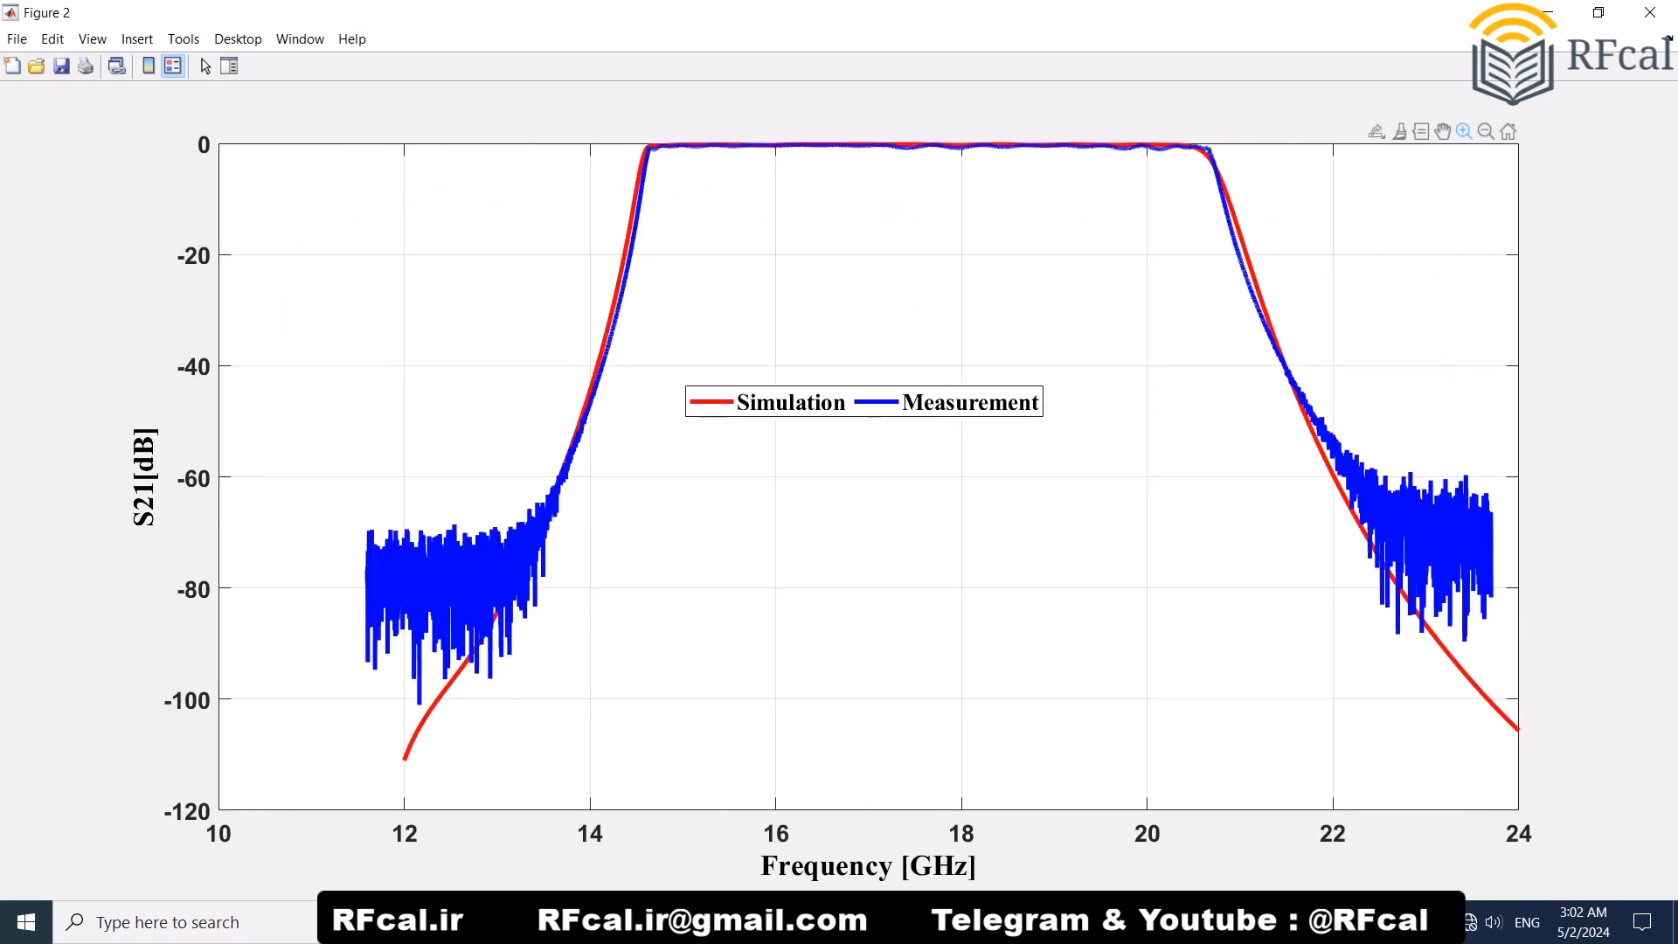
click(1650, 12)
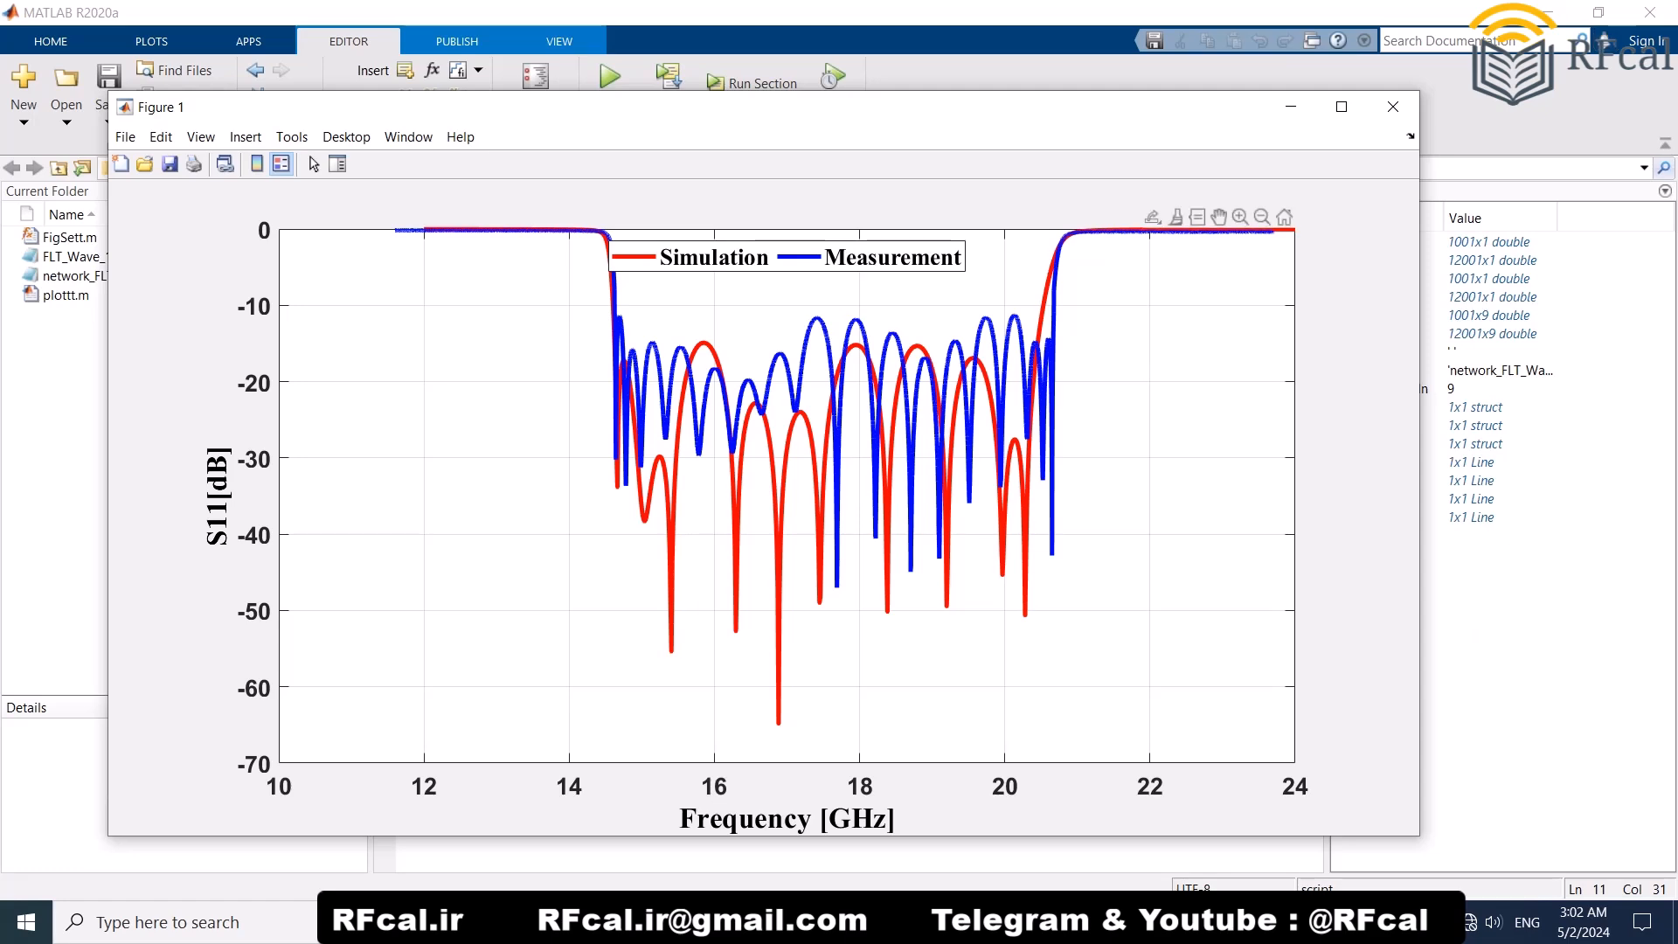
Step: Enlarge the S11 figure to full screen to compare the simulated and measured curves, and close it
click(1342, 107)
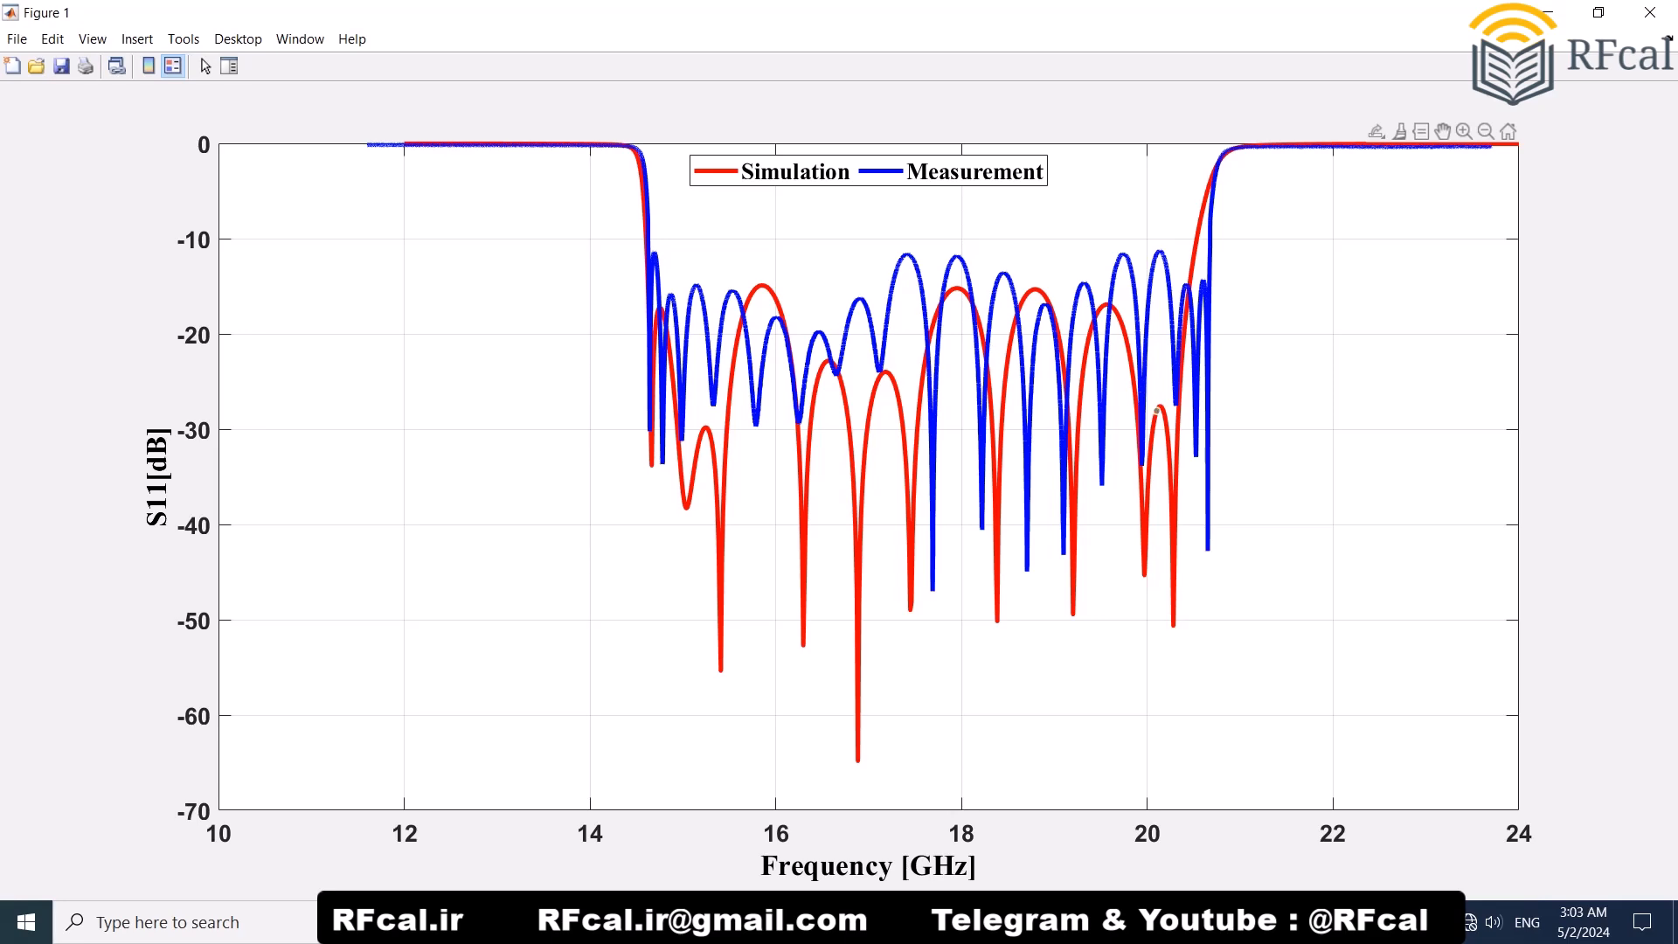
click(1651, 12)
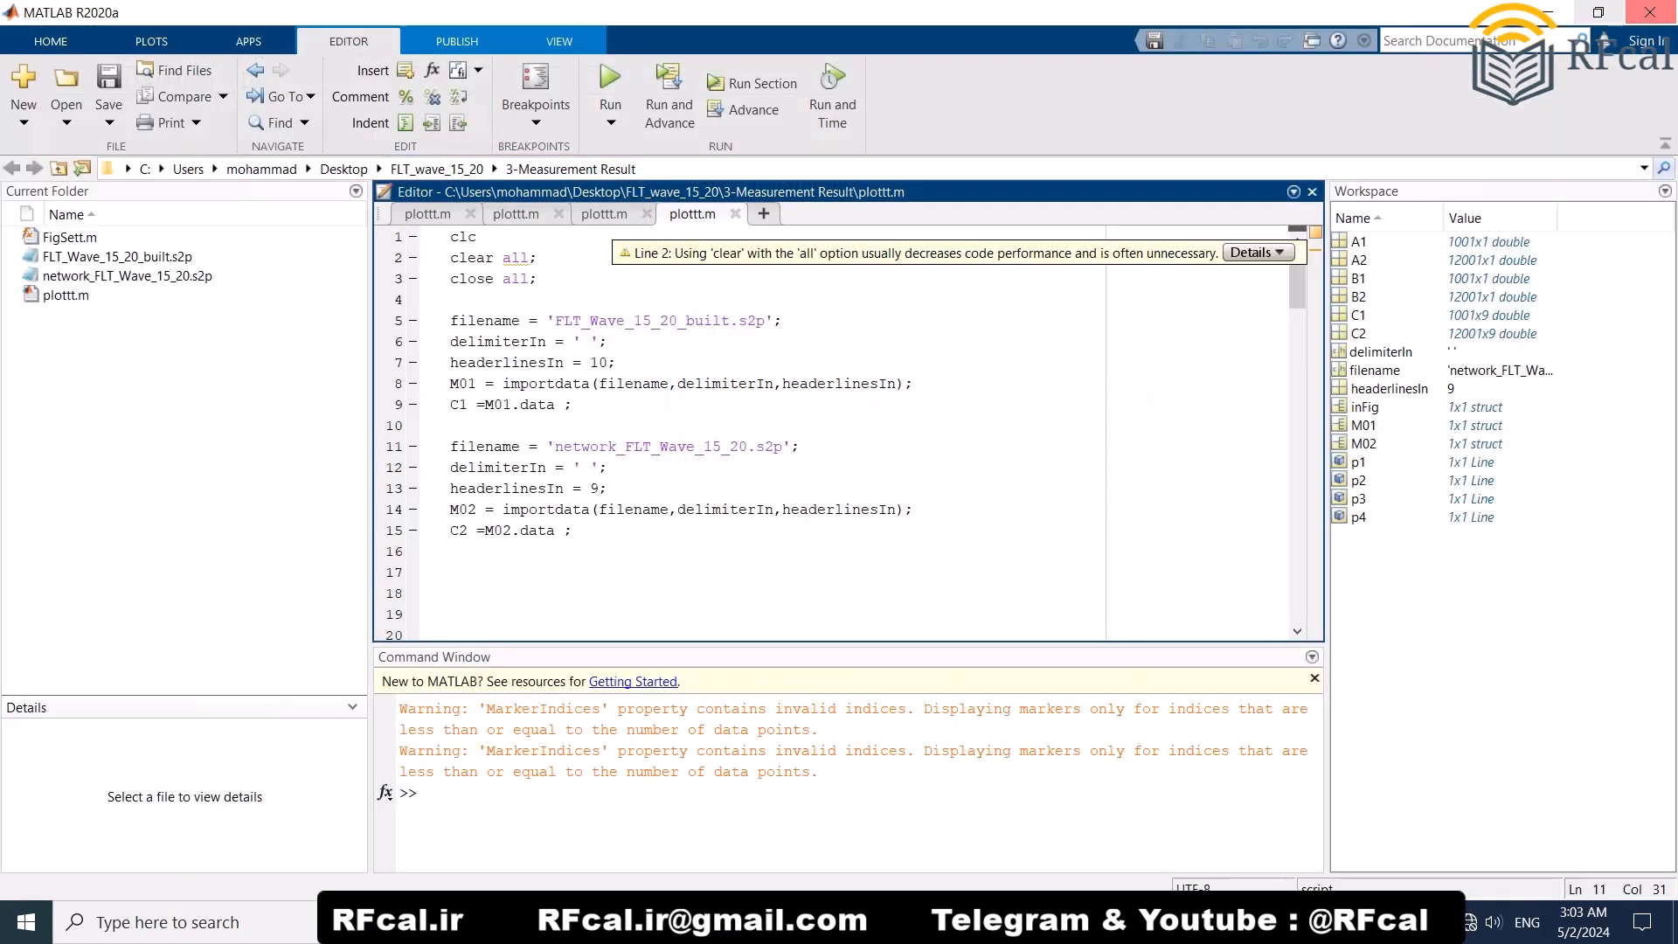
Step: Switch to File Explorer and go back from the 3-Measurement Result folder to the FLT_wave_15_20 folder
key(alt+Tab)
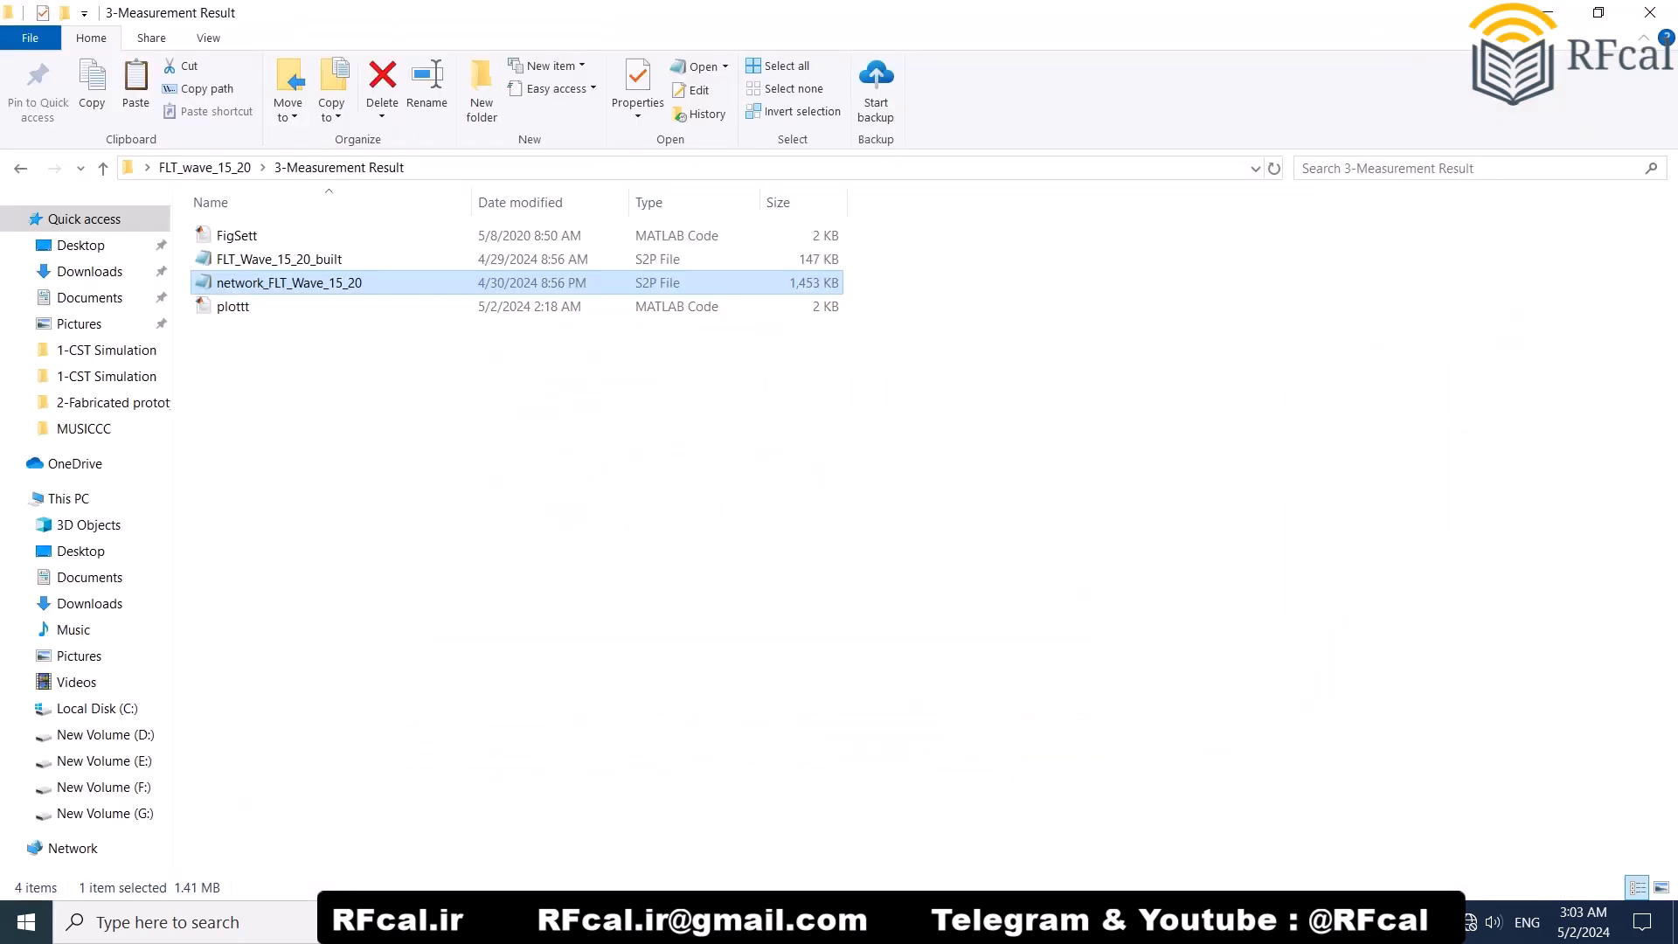
key(alt+Left)
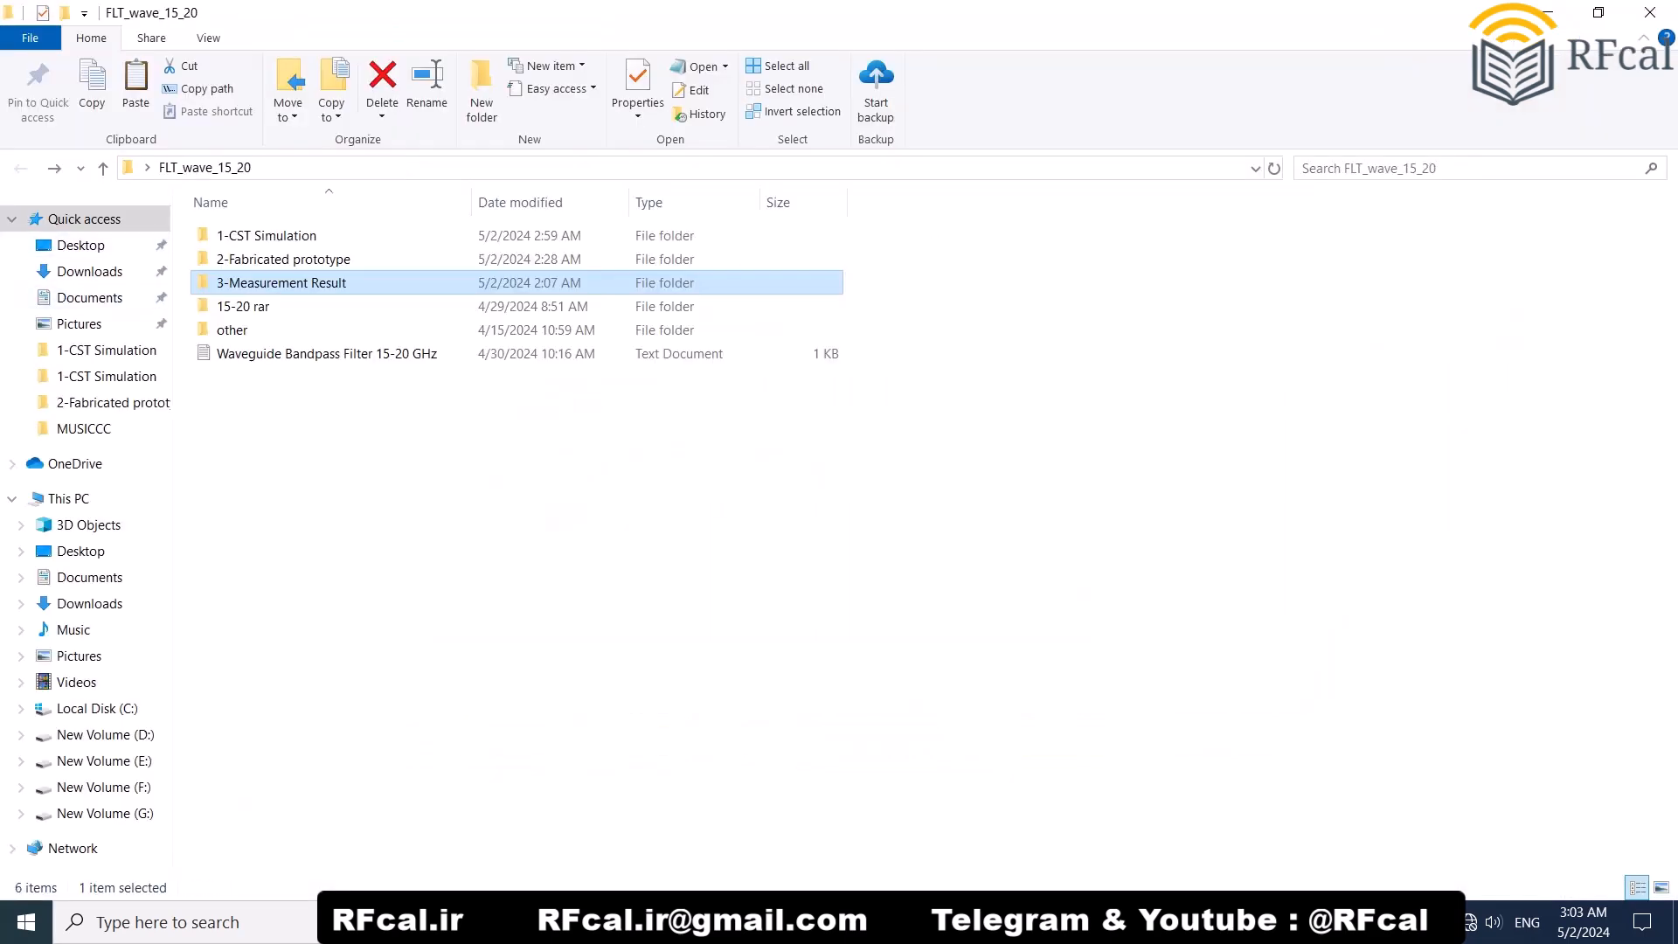